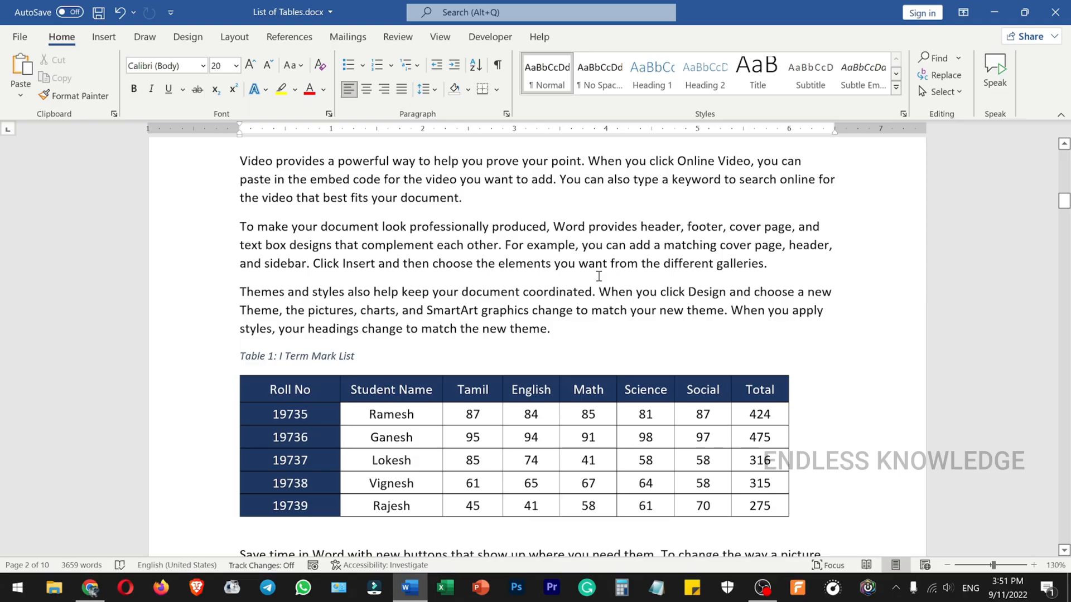
- Add the comment 'Change "for example" to "Let's Say"' to the words "For example" in the paragraph above Table 1
{"action": "left_click", "coordinate": [407, 38]}
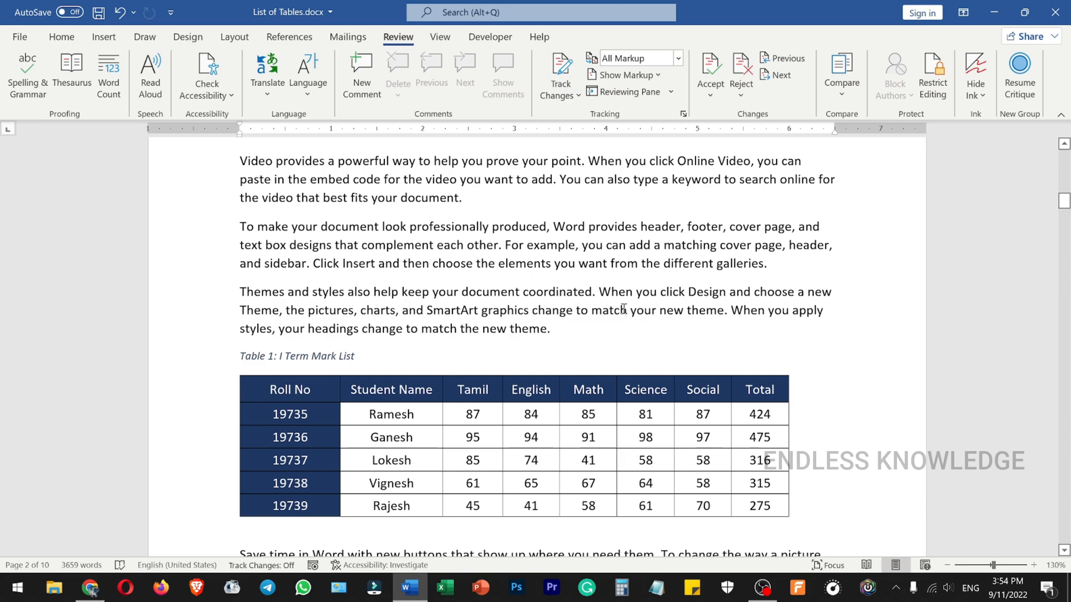
{"action": "left_click_drag", "start_coordinate": [568, 228], "coordinate": [647, 228]}
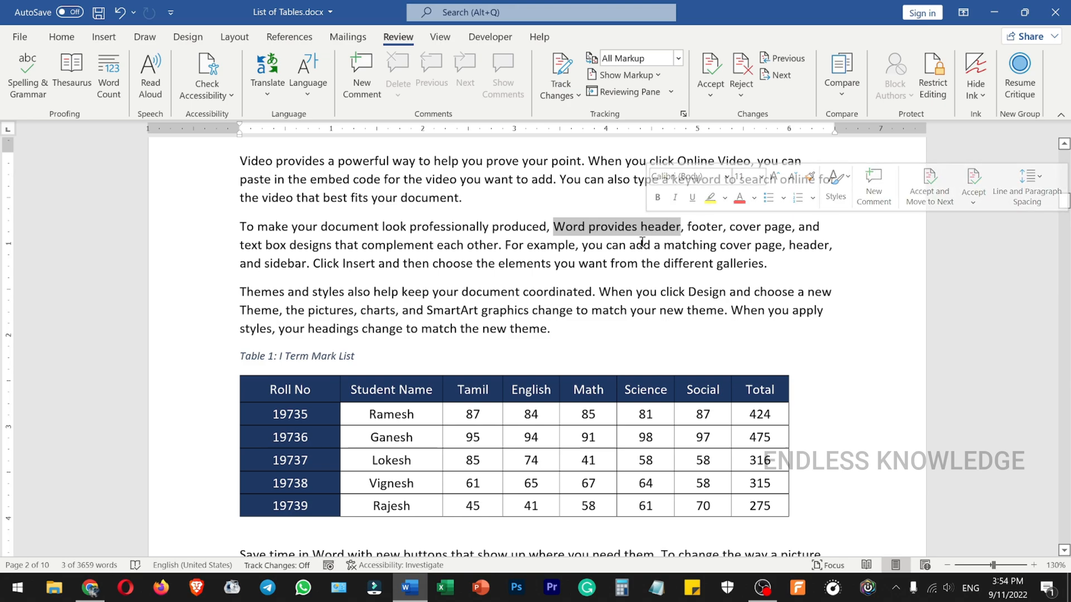
{"action": "left_click", "coordinate": [642, 244]}
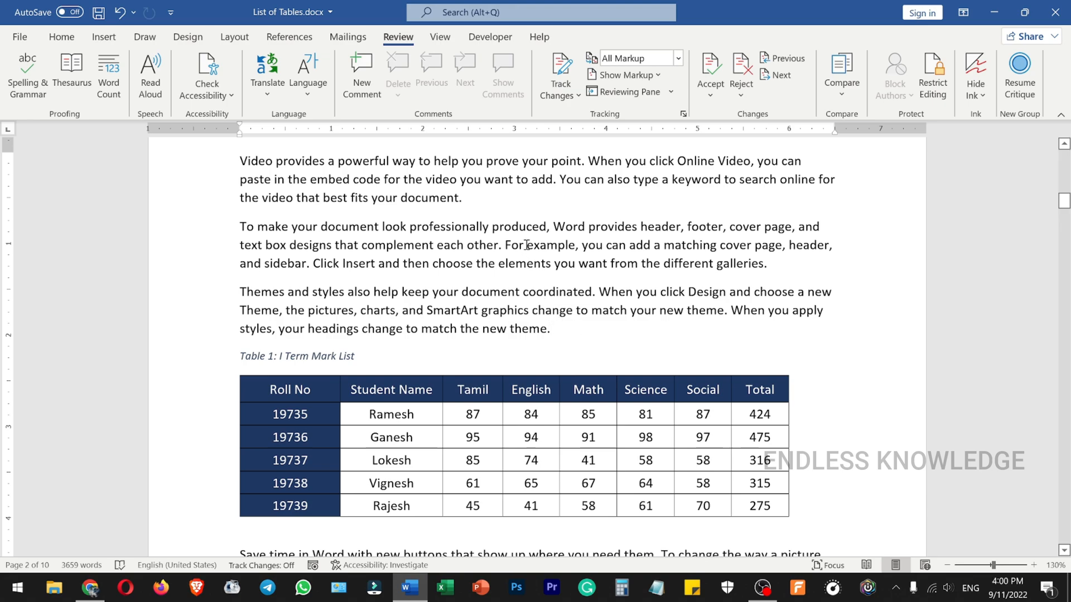
{"action": "left_click_drag", "start_coordinate": [505, 245], "coordinate": [566, 256]}
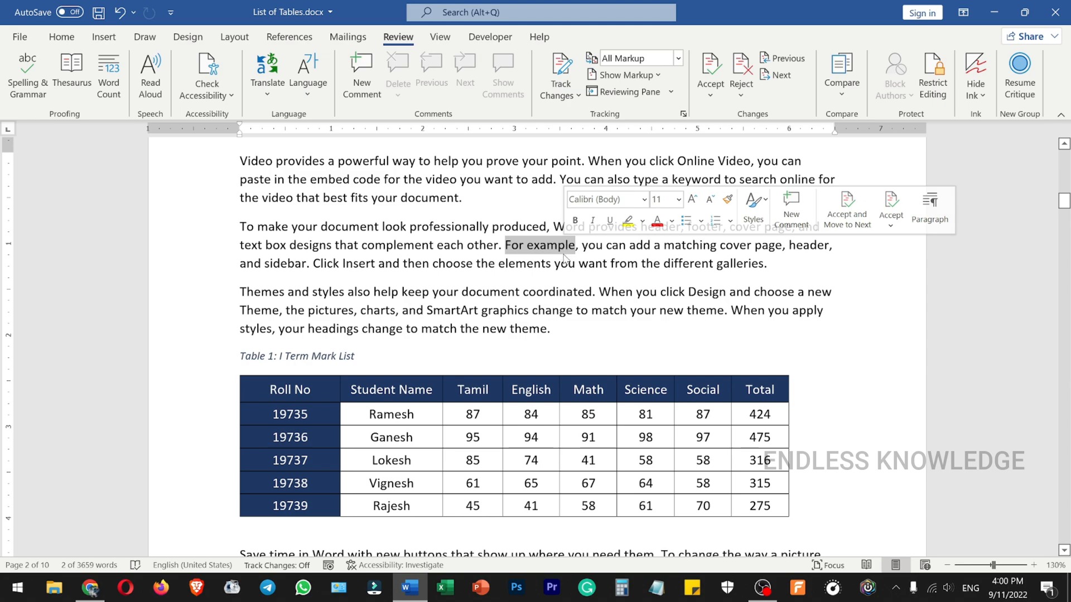
{"action": "left_click", "coordinate": [556, 262]}
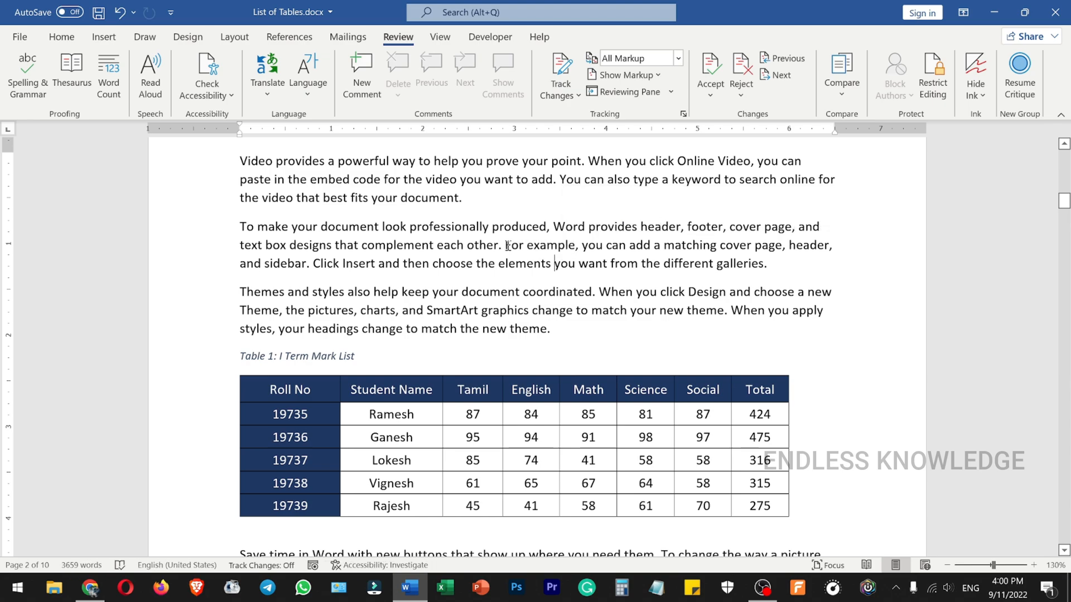
{"action": "left_click_drag", "start_coordinate": [505, 245], "coordinate": [570, 249]}
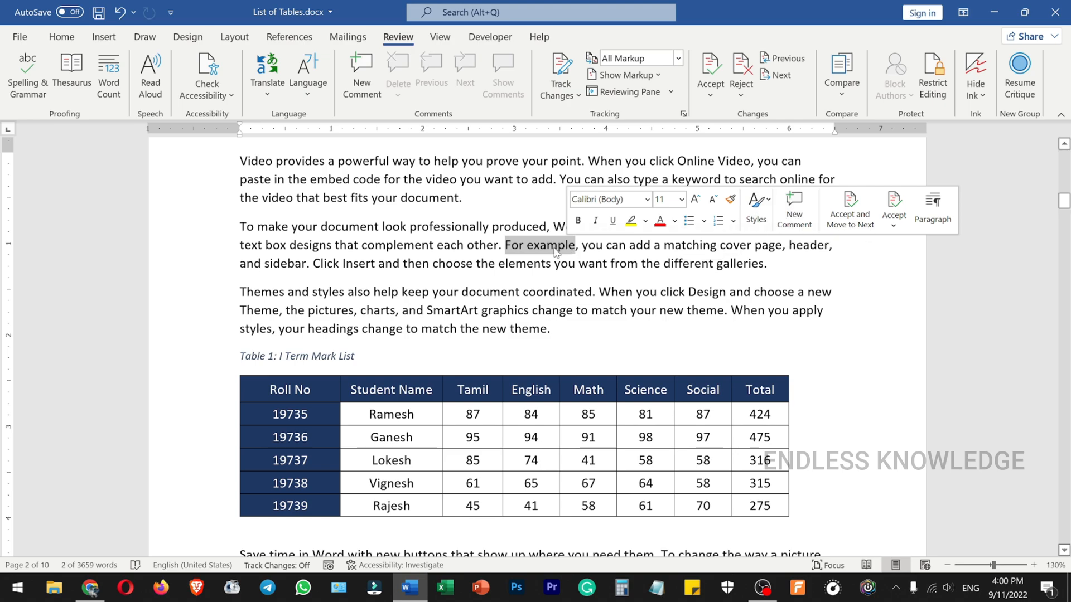
{"action": "right_click", "coordinate": [550, 249]}
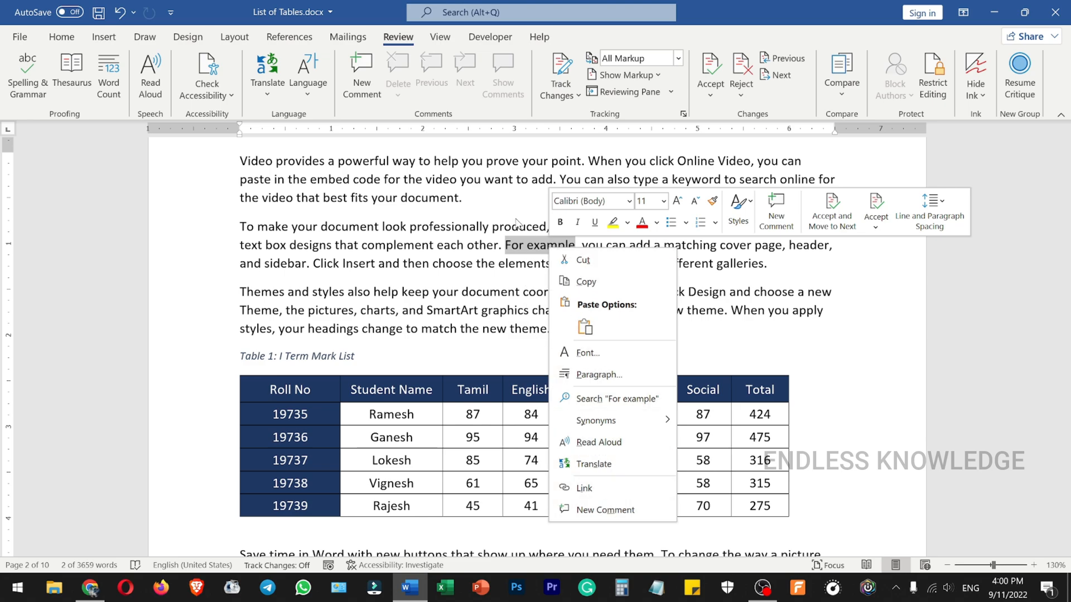
{"action": "left_click", "coordinate": [367, 91]}
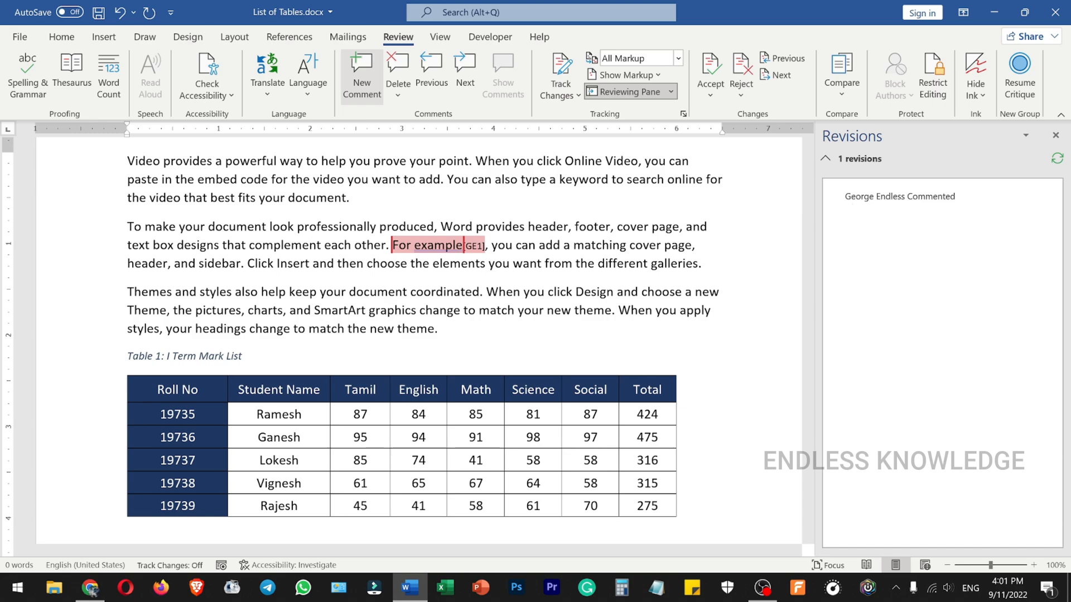
{"action": "type", "text": "Change \"for example\" to \"Let's Say\""}
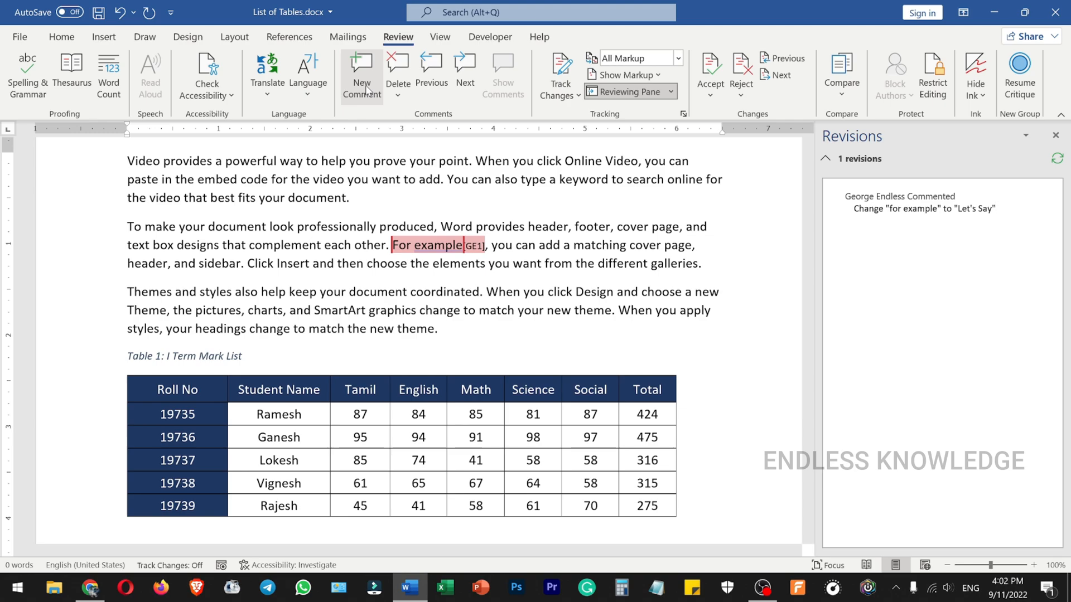
- Comment on the word "professionally" in the text below Table 1 with 'Can we use "capably" instead of "Professionaly"'
{"action": "scroll", "coordinate": [402, 251], "scroll_direction": "down", "scroll_amount": 5}
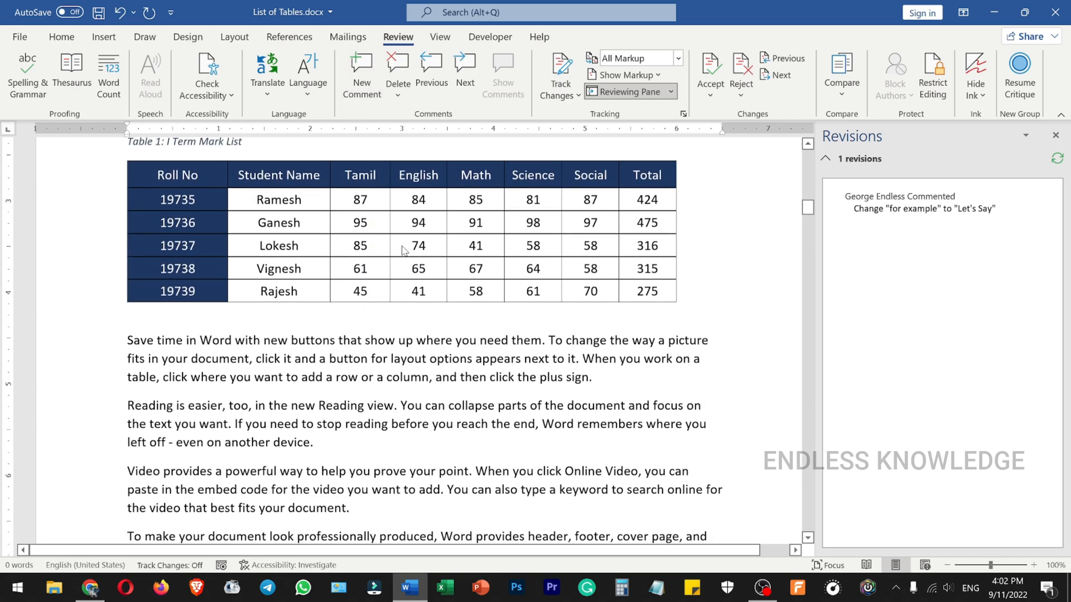
{"action": "scroll", "coordinate": [403, 249], "scroll_direction": "down", "scroll_amount": 1}
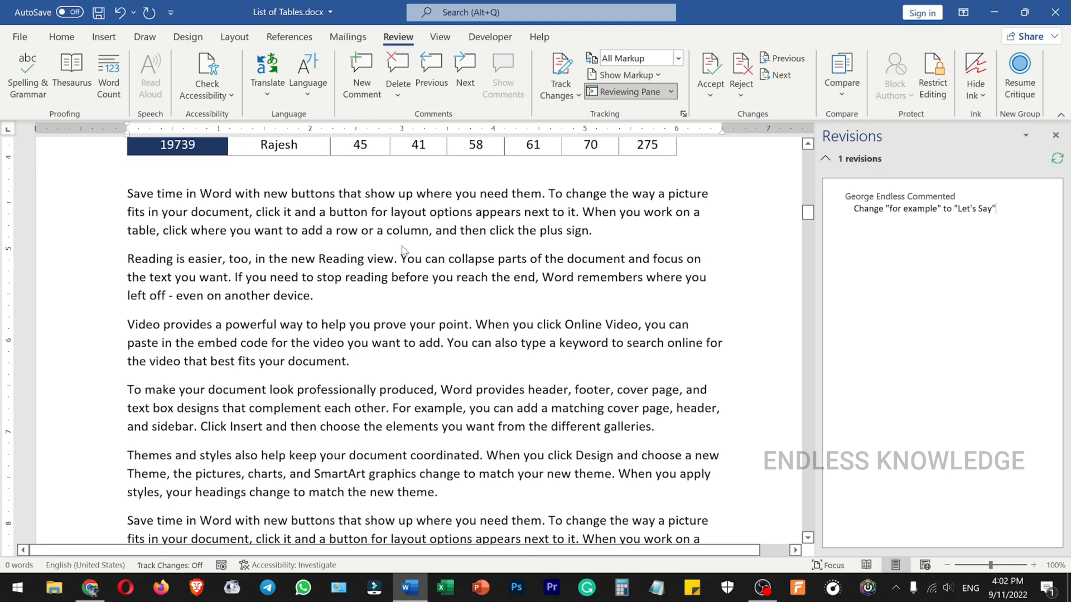
{"action": "scroll", "coordinate": [403, 250], "scroll_direction": "down", "scroll_amount": 1}
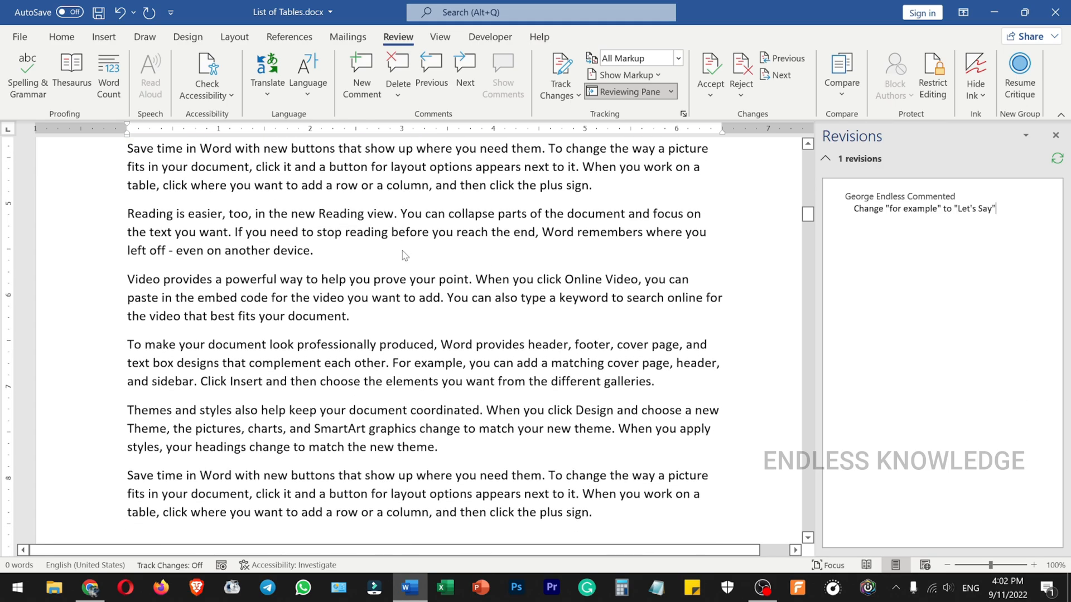
{"action": "left_click", "coordinate": [346, 345]}
{"action": "triple_click", "coordinate": [346, 345]}
{"action": "left_click", "coordinate": [345, 345]}
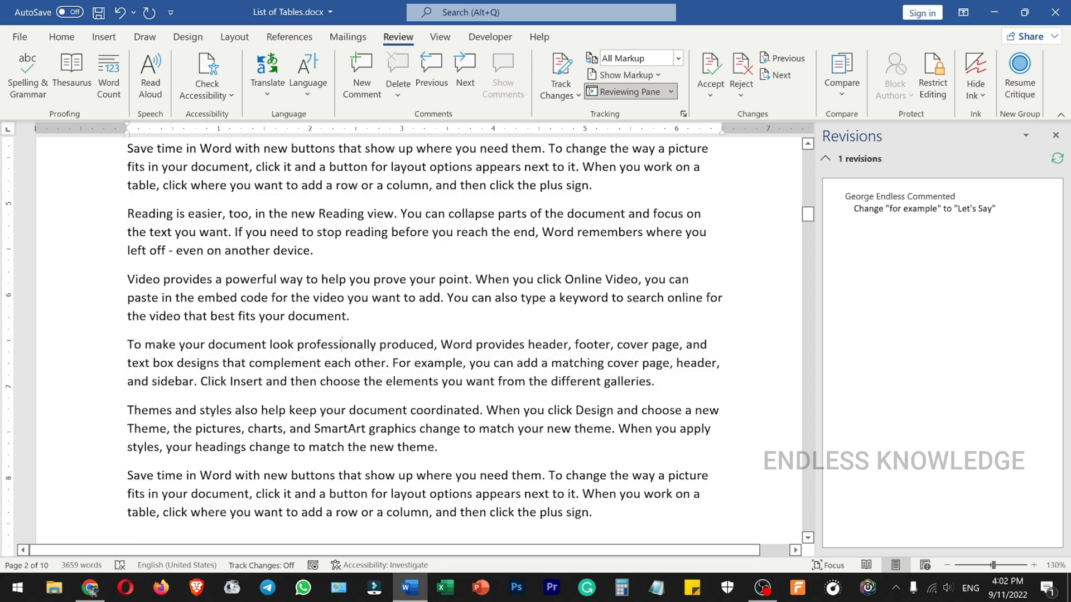
{"action": "double_click", "coordinate": [346, 346]}
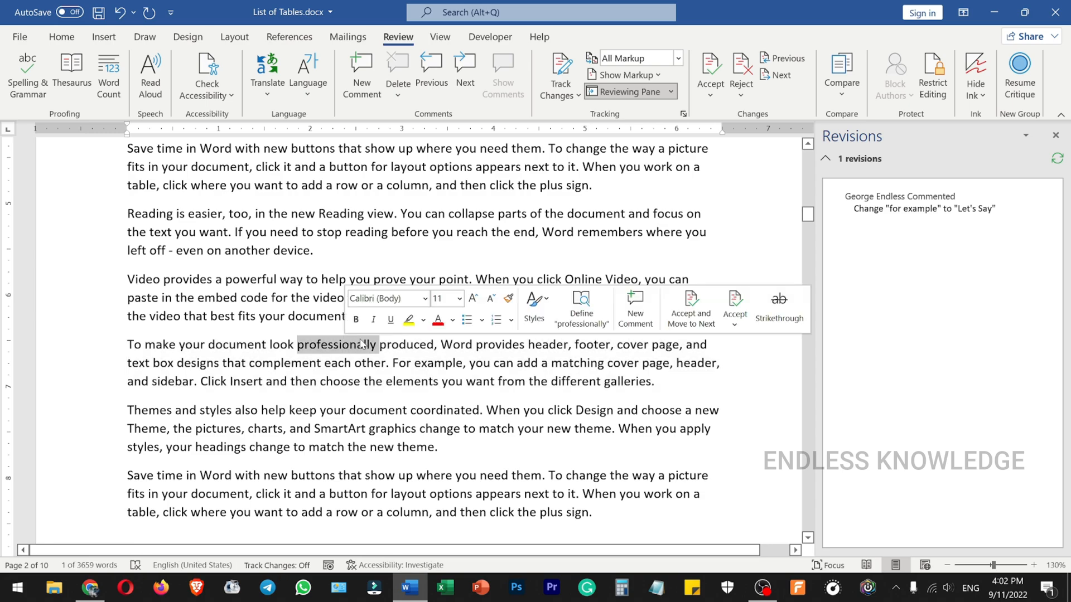
{"action": "left_click", "coordinate": [636, 326]}
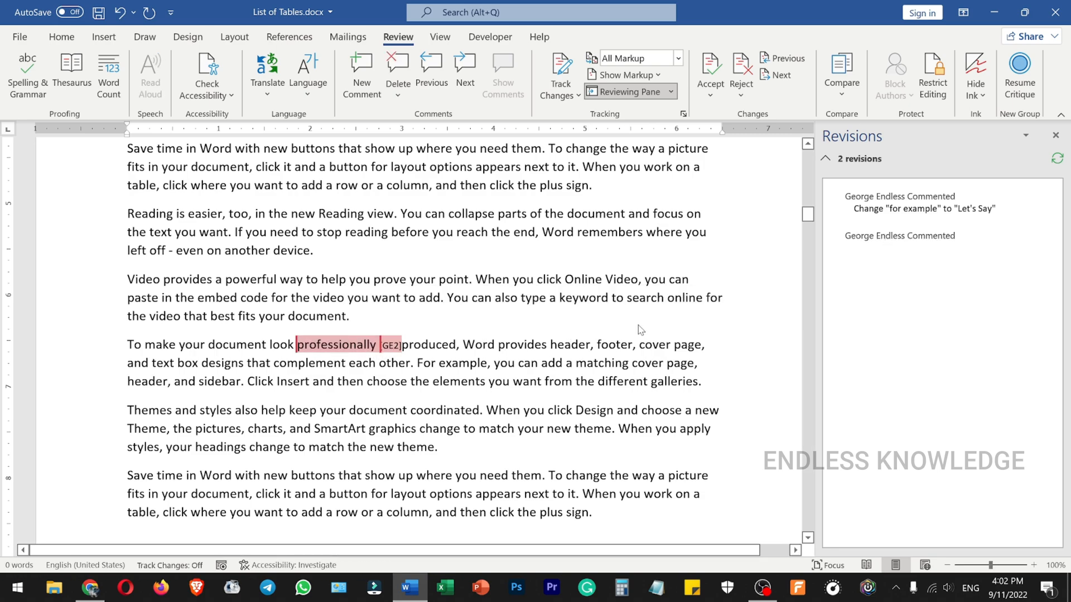
{"action": "type", "text": "Can we use \"capably\" instead of \"Professionaly\""}
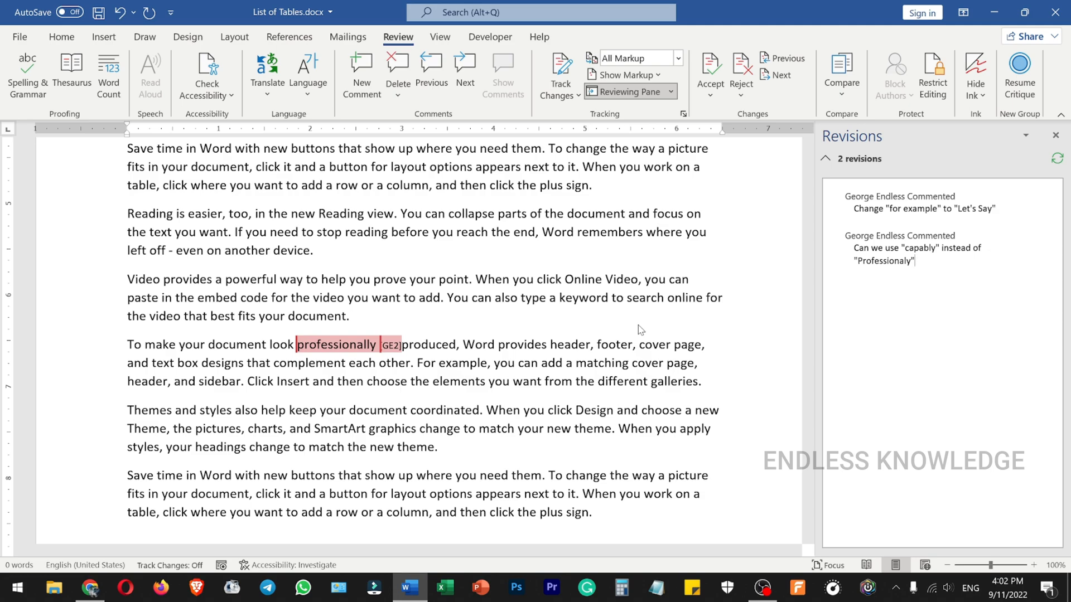
- Add the comment "Can you clarify this?" to the whole "Themes and styles" paragraph near the page end, and close the Revisions pane
{"action": "scroll", "coordinate": [502, 301], "scroll_direction": "down", "scroll_amount": 3}
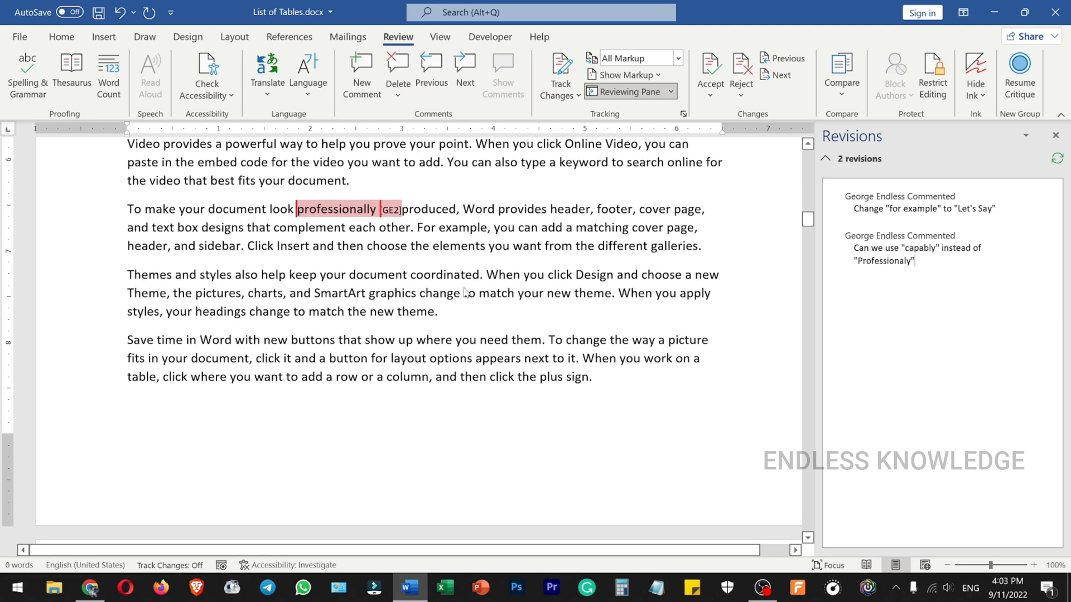
{"action": "left_click", "coordinate": [117, 277]}
{"action": "left_click_drag", "start_coordinate": [114, 277], "coordinate": [109, 314]}
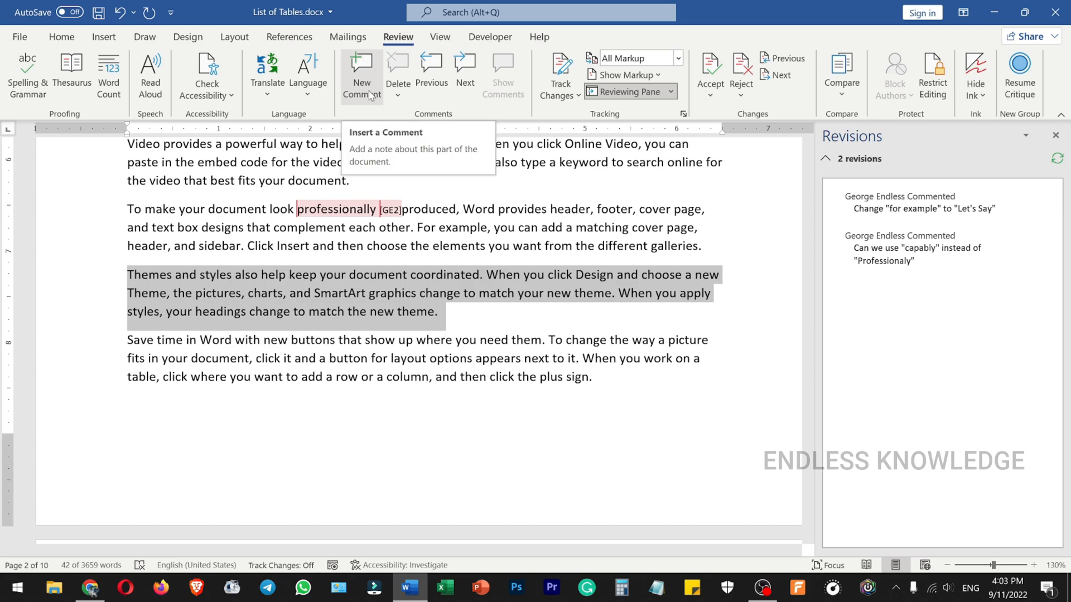
{"action": "left_click", "coordinate": [130, 275]}
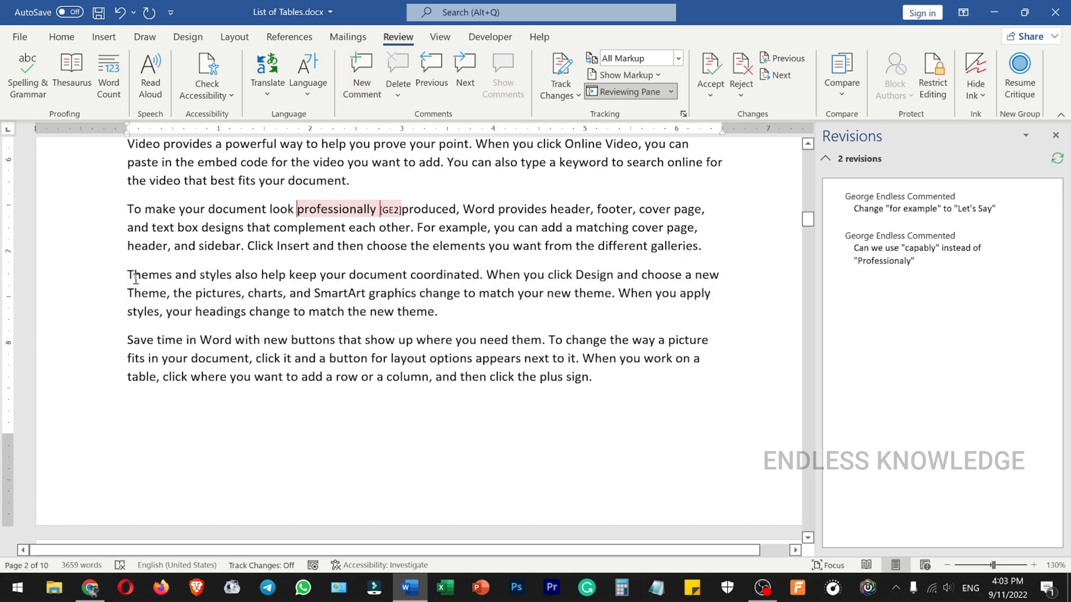
{"action": "left_click_drag", "start_coordinate": [107, 285], "coordinate": [109, 312]}
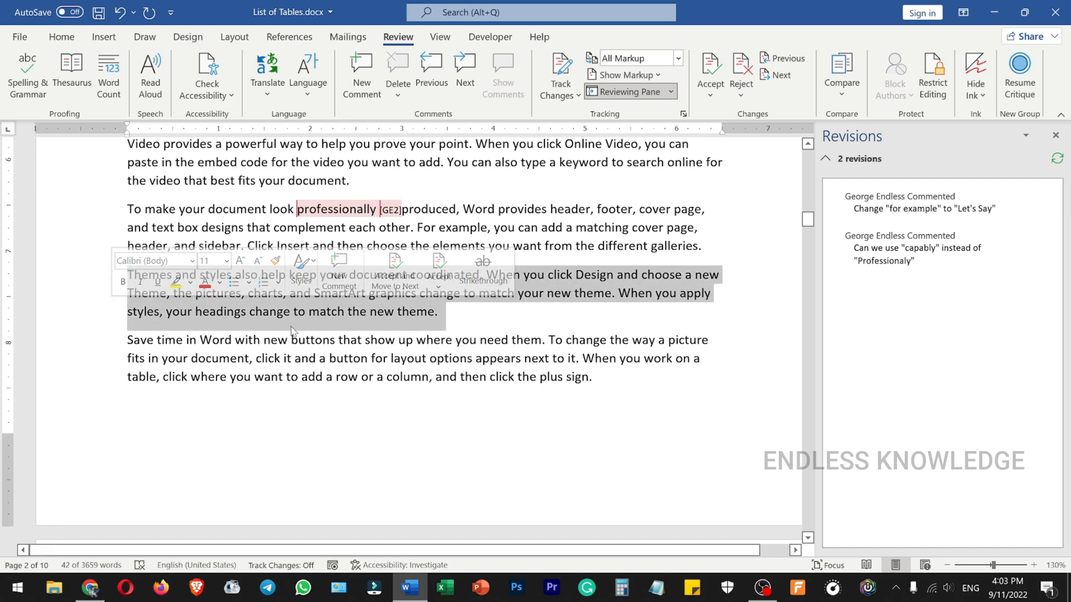
{"action": "left_click", "coordinate": [362, 70]}
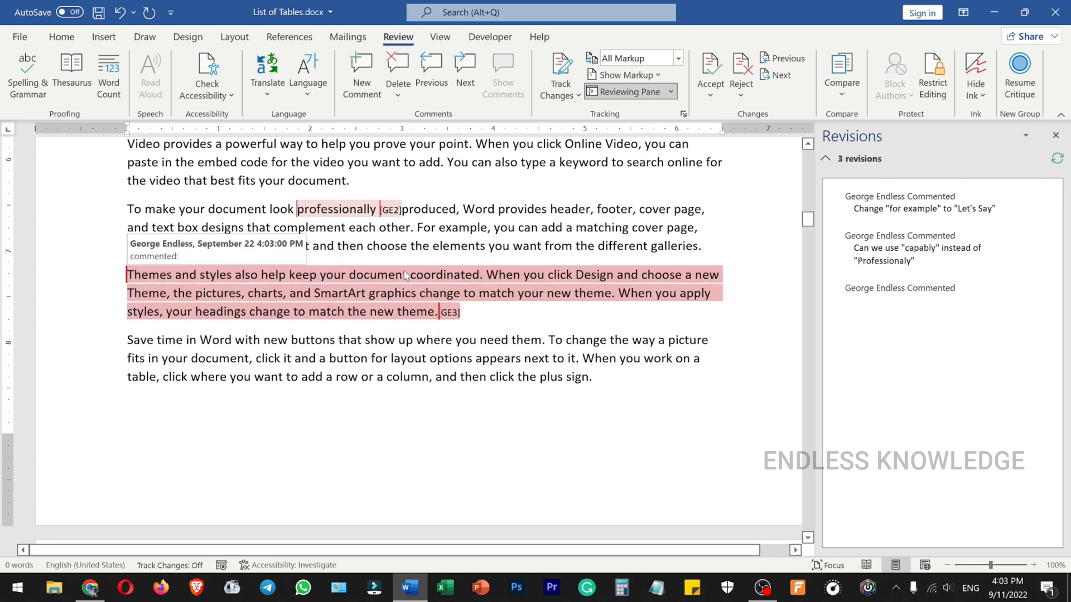
{"action": "type", "text": "Can y"}
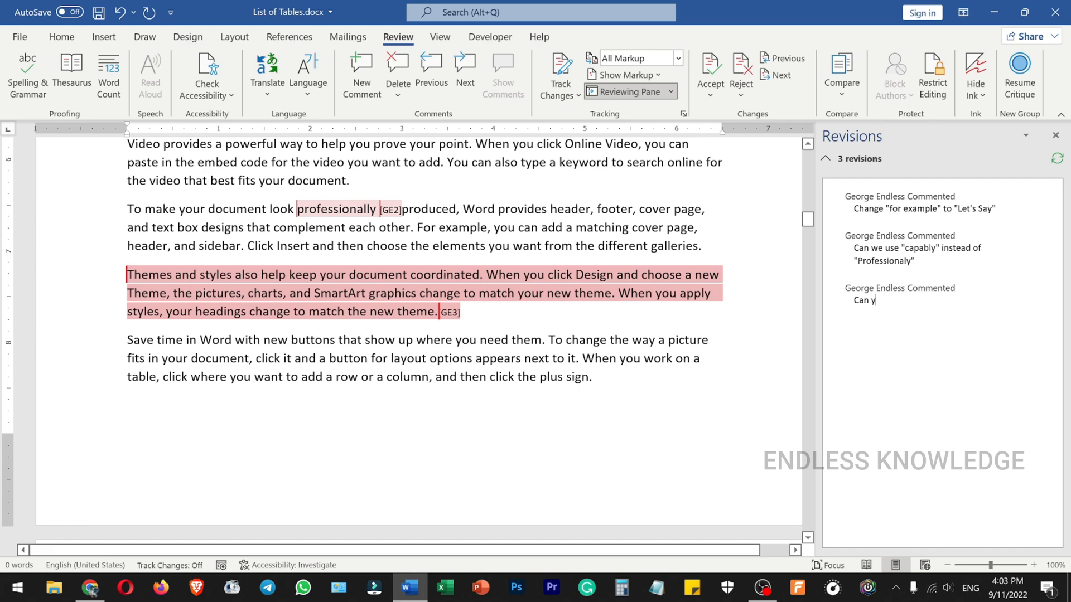
{"action": "type", "text": "ou clarify this?"}
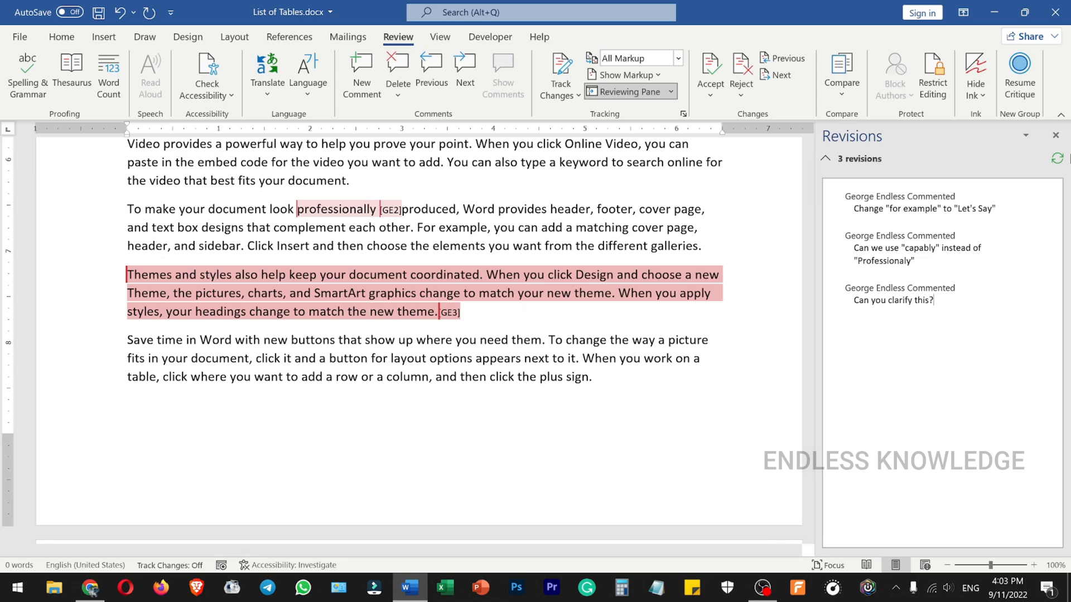
{"action": "left_click", "coordinate": [1056, 135]}
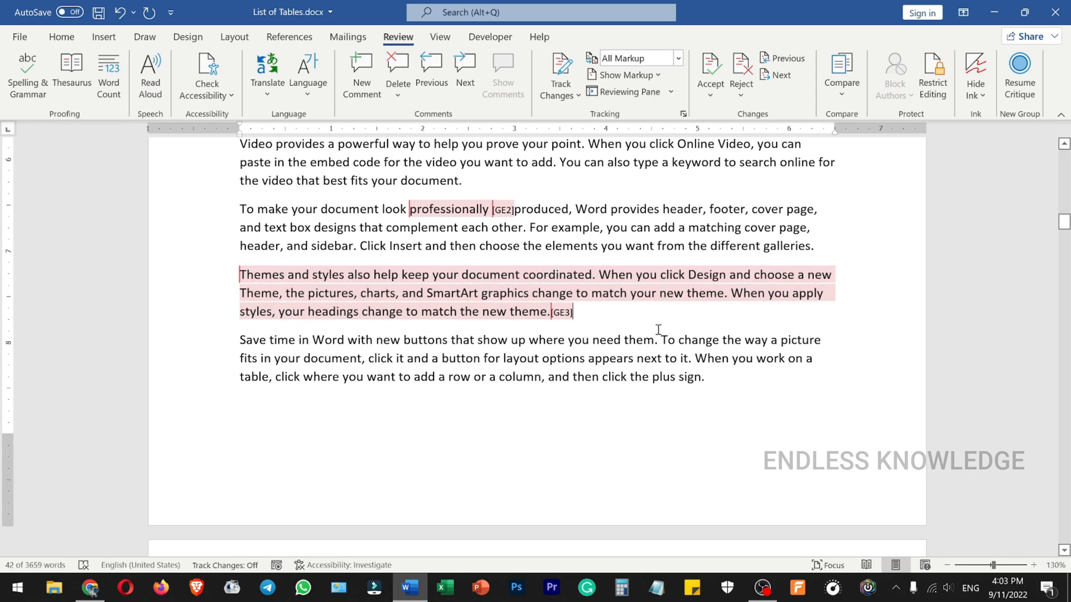
- View the comment attached to "For example" above Table 1 in its pop-up note
{"action": "scroll", "coordinate": [646, 332], "scroll_direction": "up", "scroll_amount": 5}
{"action": "scroll", "coordinate": [645, 332], "scroll_direction": "up", "scroll_amount": 4}
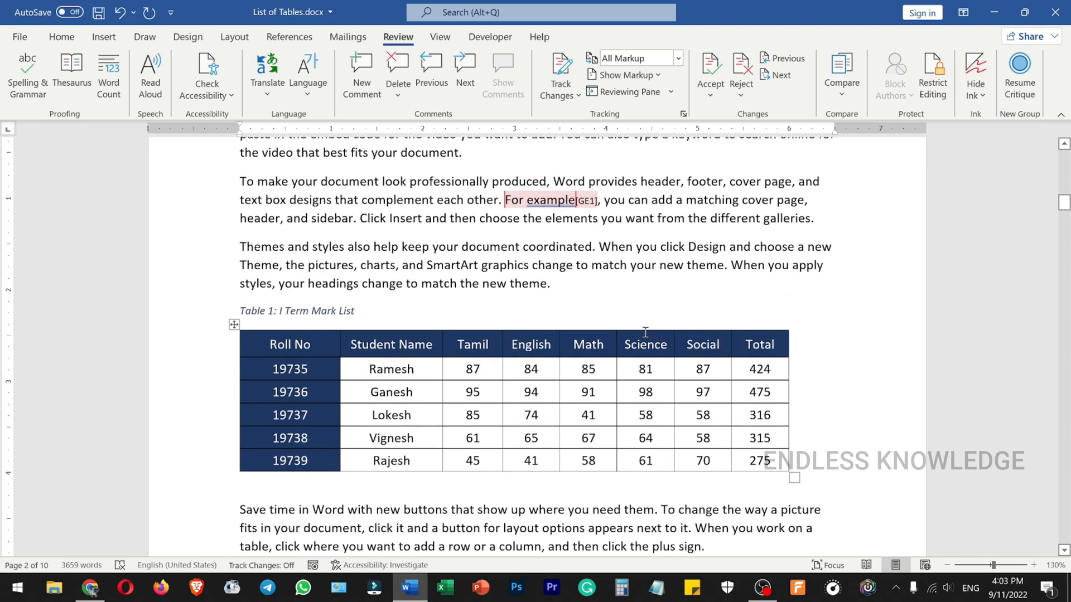
{"action": "mouse_move", "coordinate": [580, 201]}
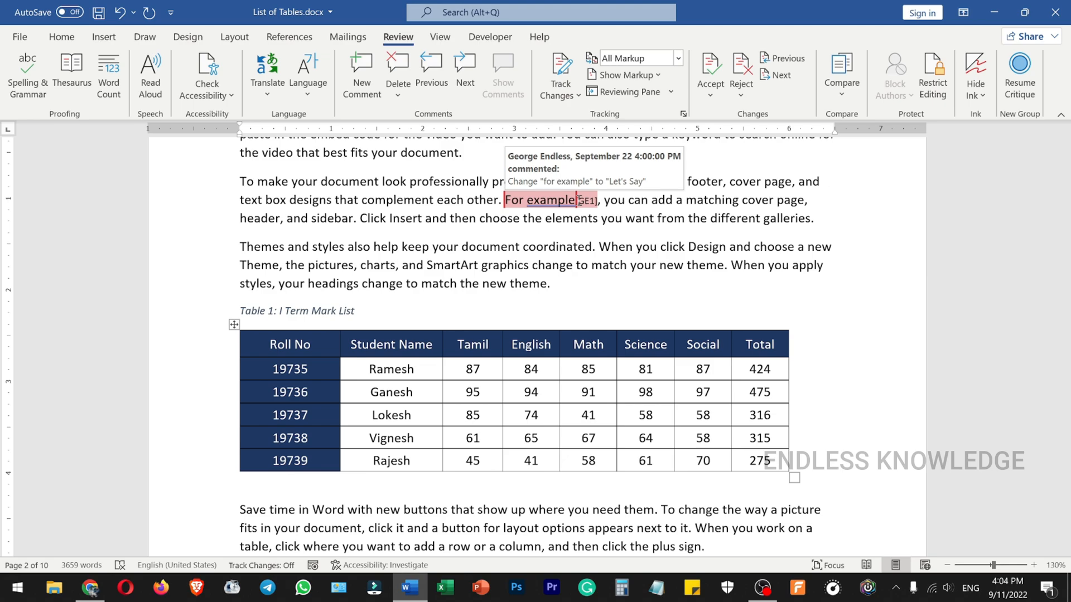
{"action": "left_click", "coordinate": [582, 221]}
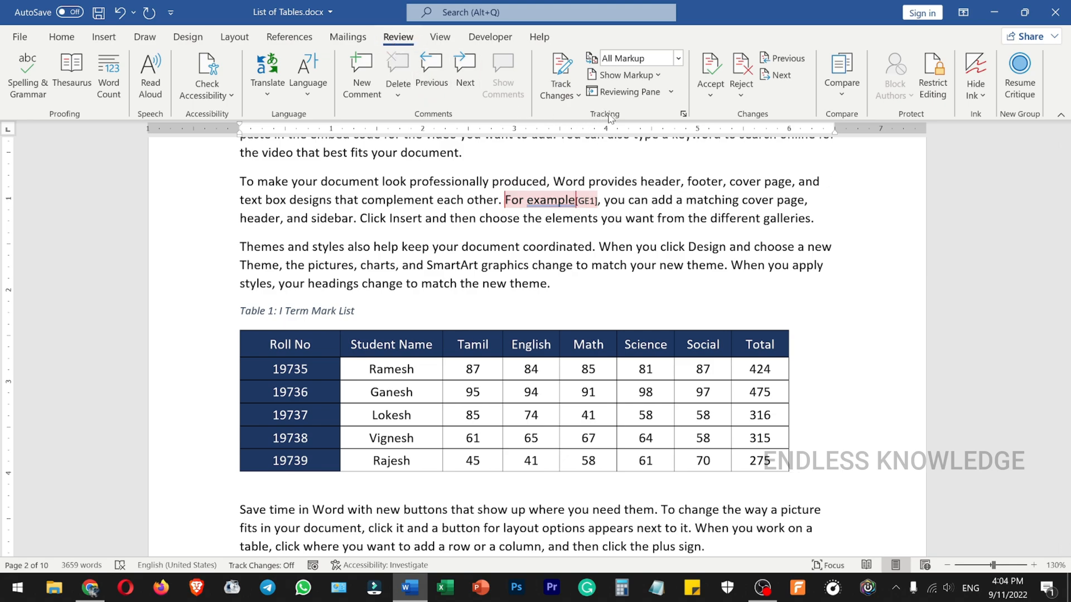
- Hide the comments from the document's displayed markup, and show them again
{"action": "left_click", "coordinate": [658, 77]}
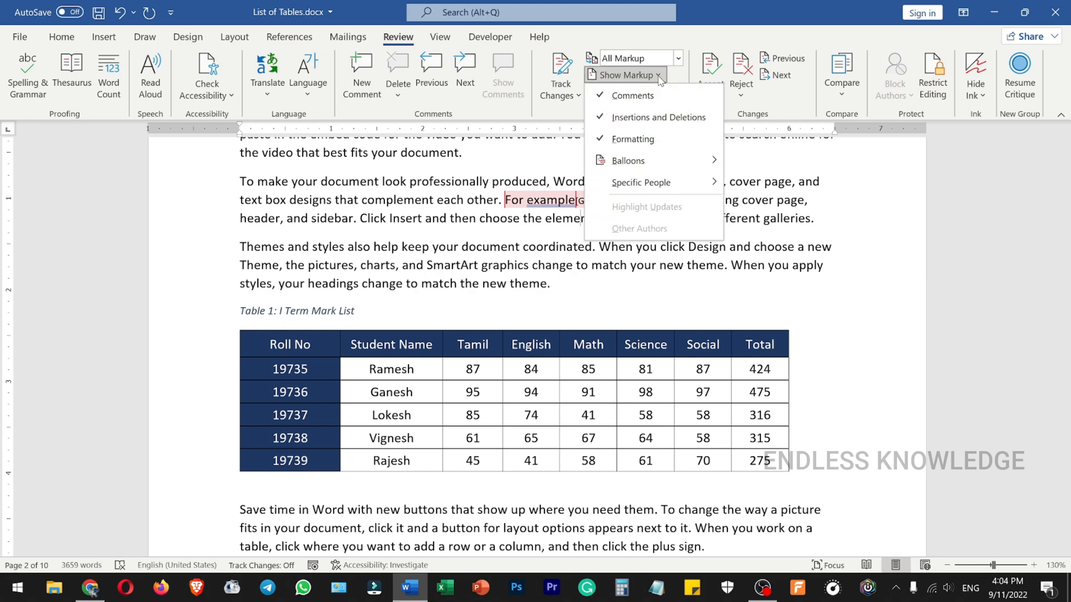
{"action": "left_click", "coordinate": [633, 96]}
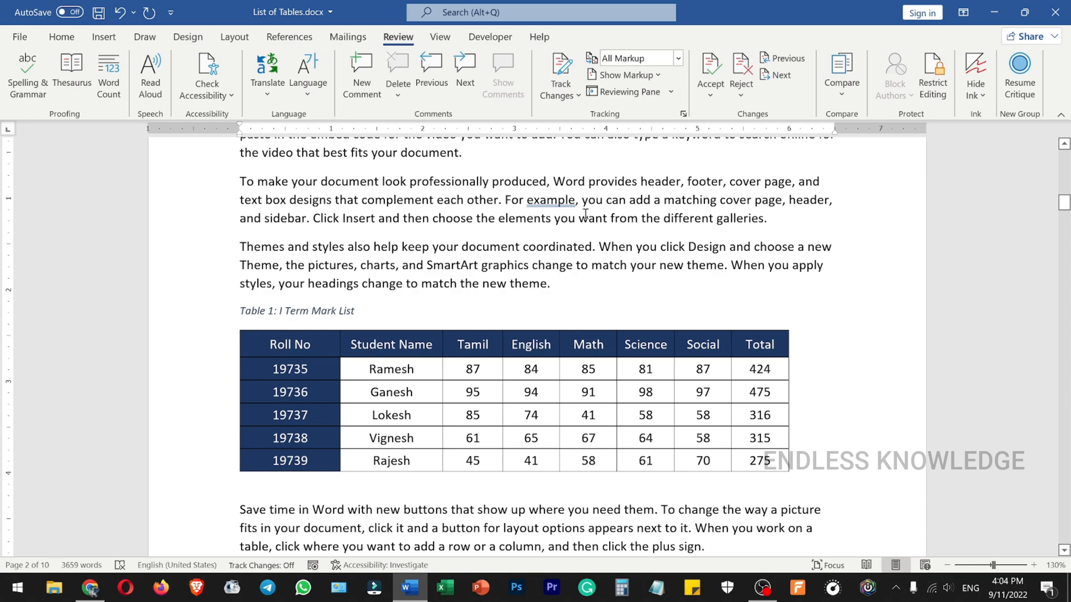
{"action": "left_click", "coordinate": [660, 75]}
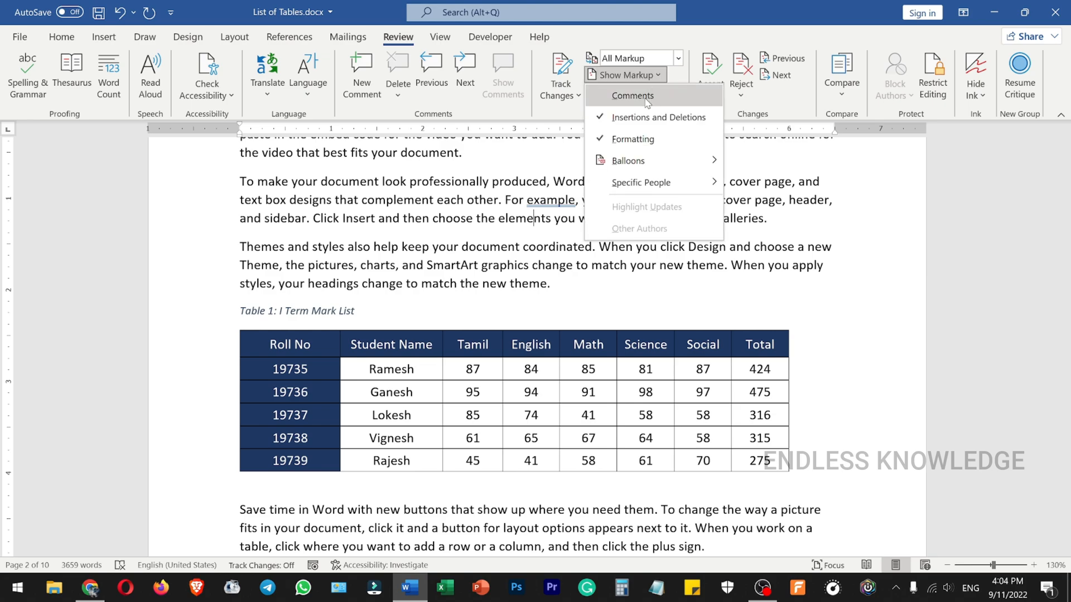
{"action": "left_click", "coordinate": [647, 103]}
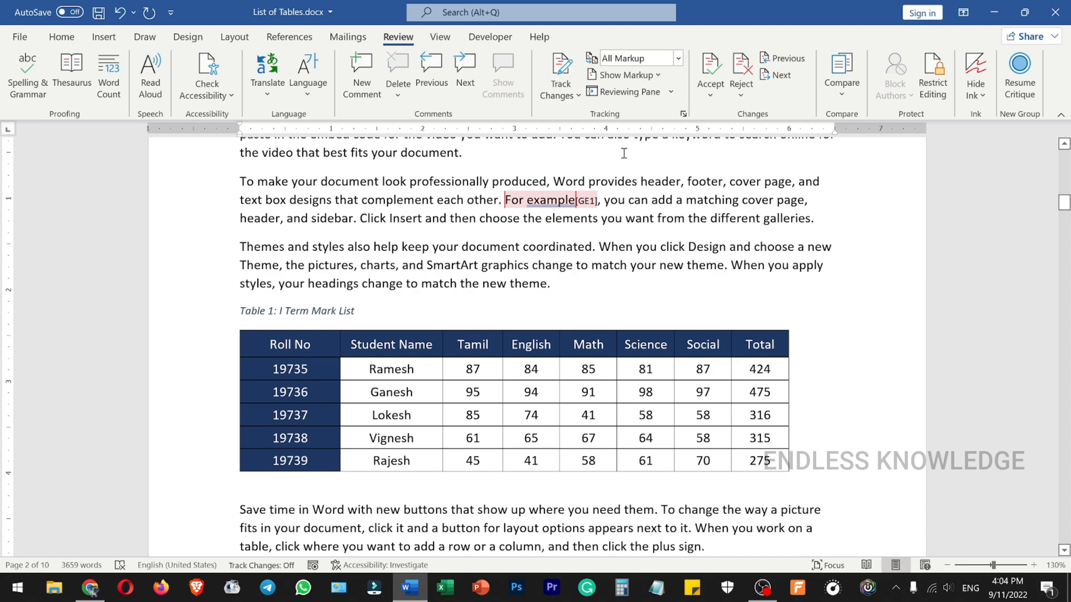
{"action": "left_click", "coordinate": [636, 76]}
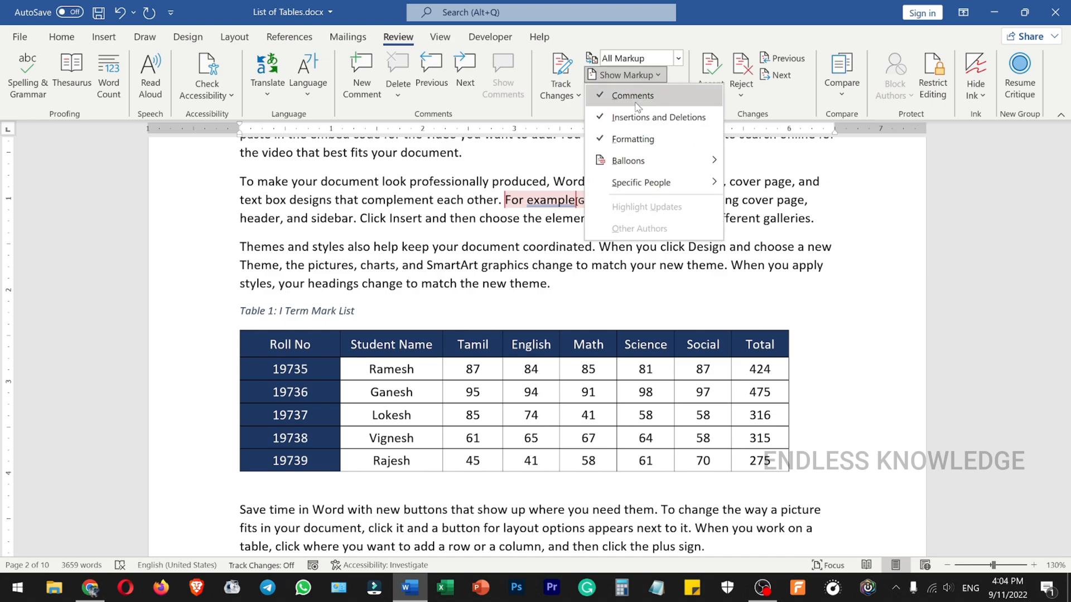
{"action": "left_click", "coordinate": [523, 227]}
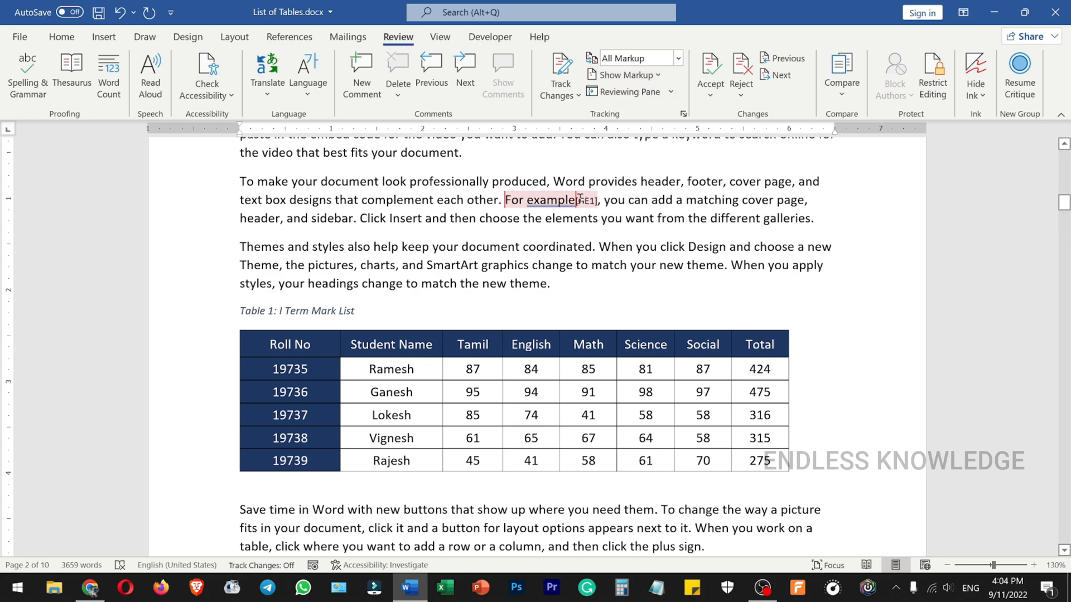
{"action": "mouse_move", "coordinate": [581, 198]}
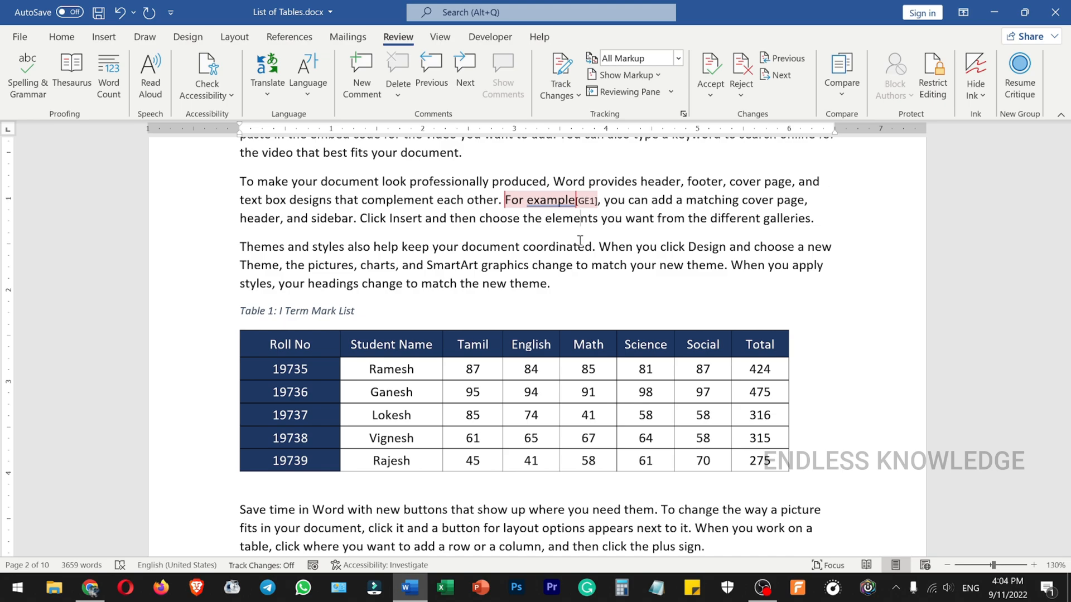
- Set the markup balloons to Show Revisions in Balloons, and review the comments beside the page 2 text
{"action": "left_click", "coordinate": [660, 76]}
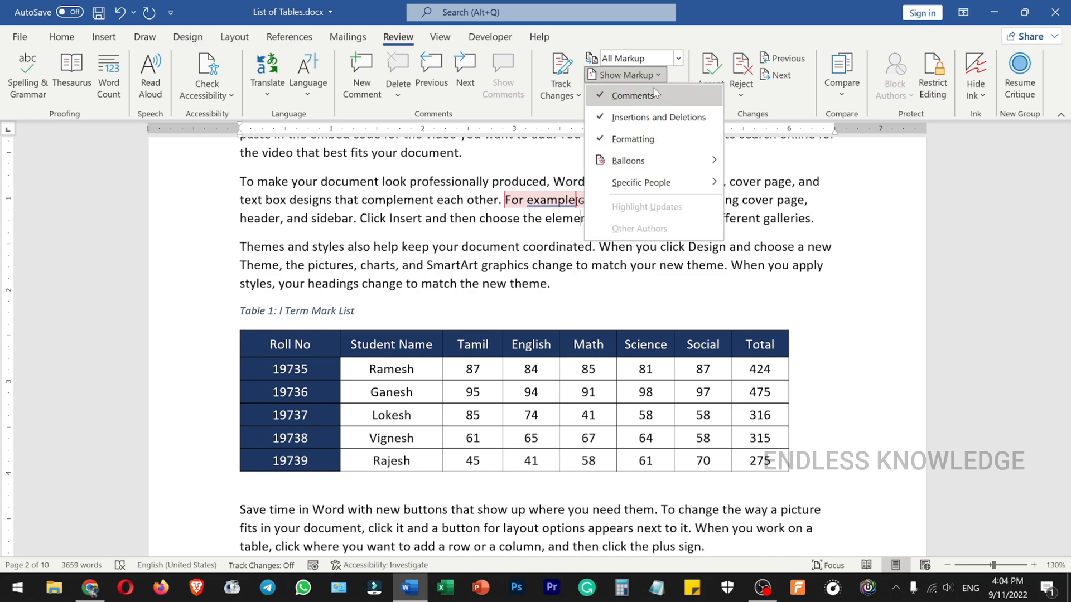
{"action": "mouse_move", "coordinate": [656, 163]}
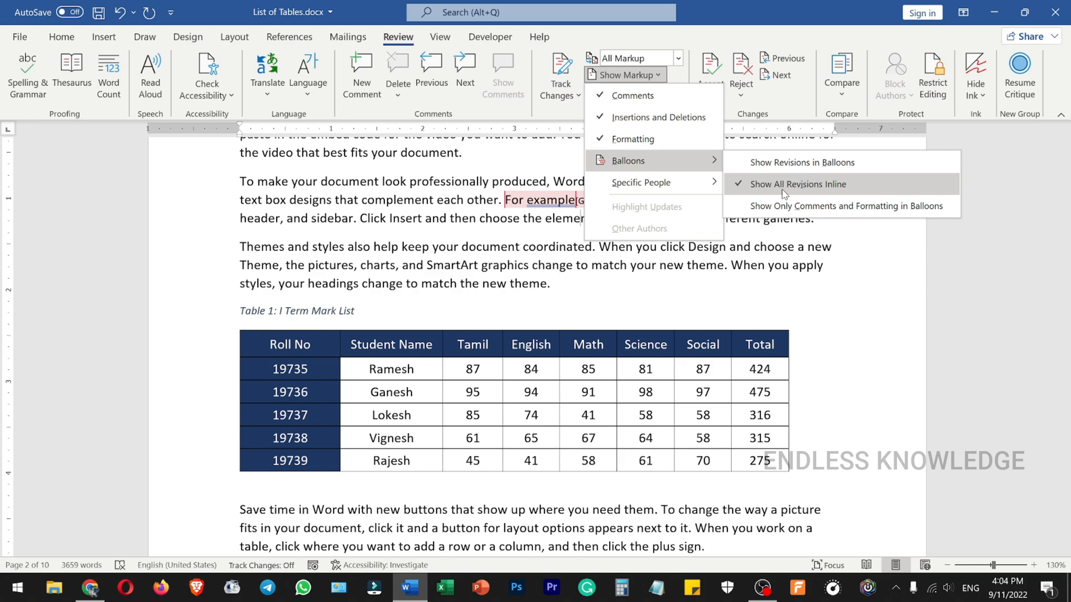
{"action": "left_click", "coordinate": [499, 203]}
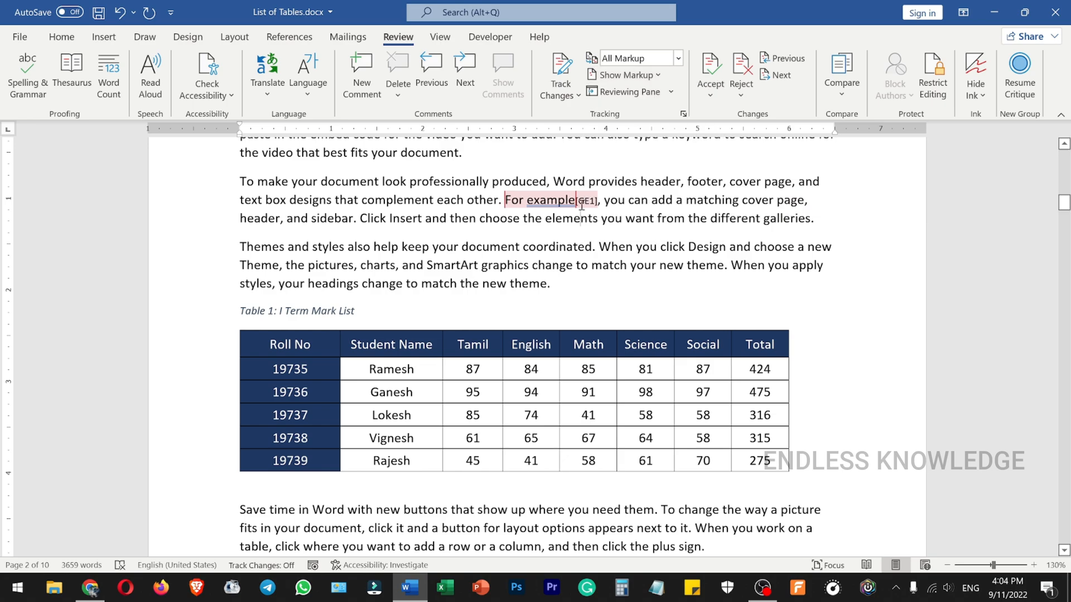
{"action": "scroll", "coordinate": [474, 275], "scroll_direction": "down", "scroll_amount": 8}
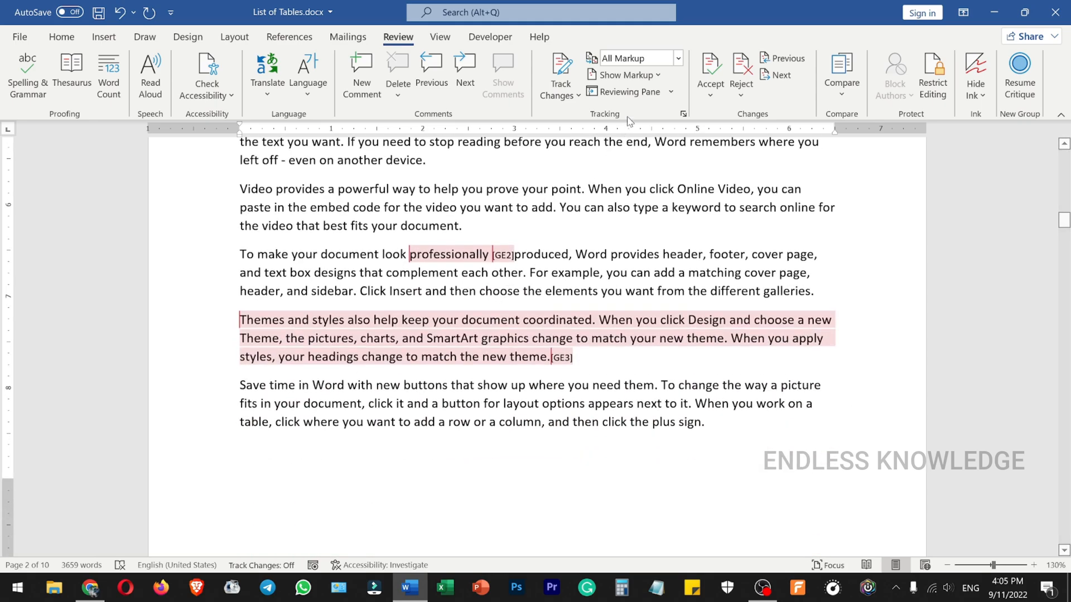
{"action": "left_click", "coordinate": [656, 76]}
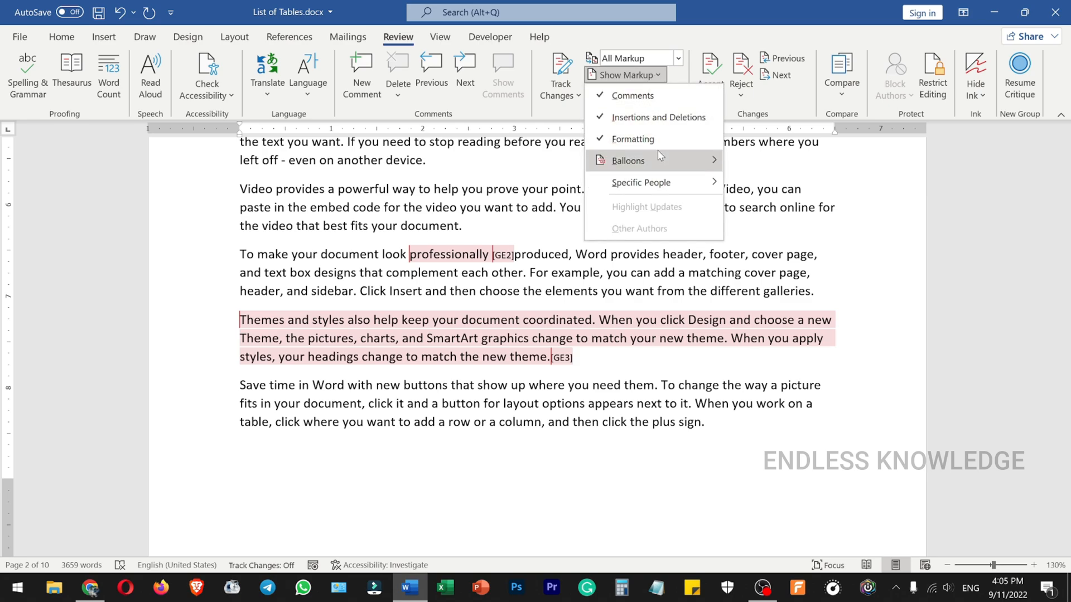
{"action": "mouse_move", "coordinate": [661, 162]}
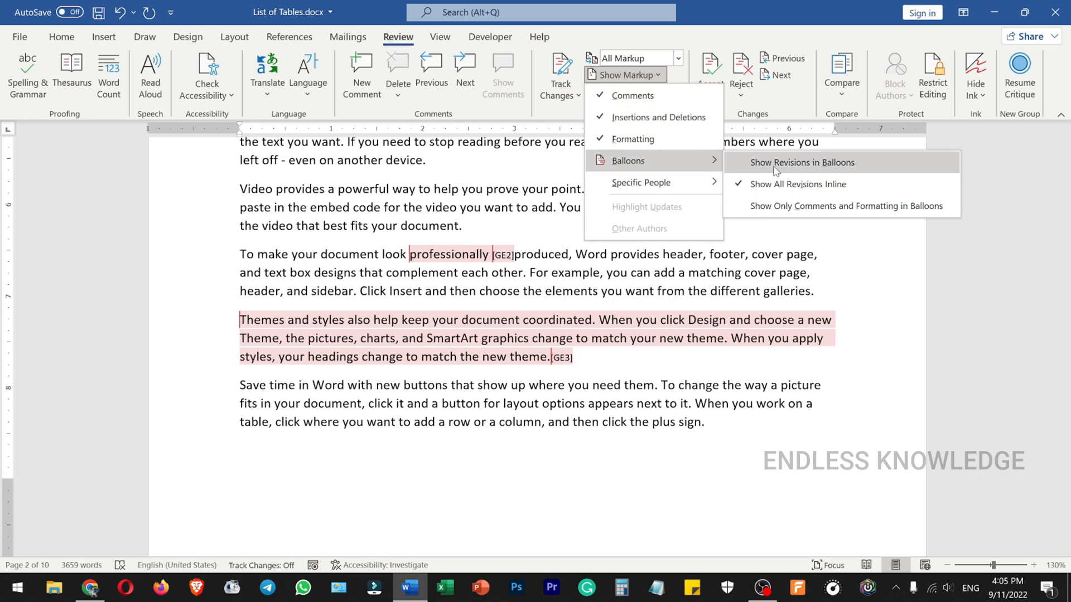
{"action": "left_click", "coordinate": [796, 167]}
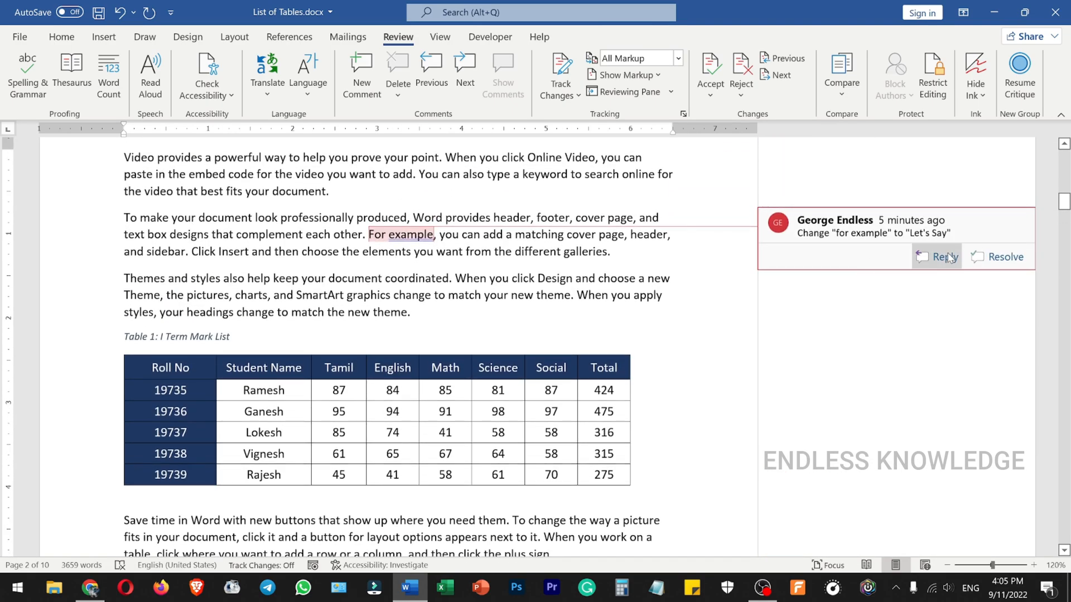
{"action": "scroll", "coordinate": [885, 279], "scroll_direction": "down", "scroll_amount": 10}
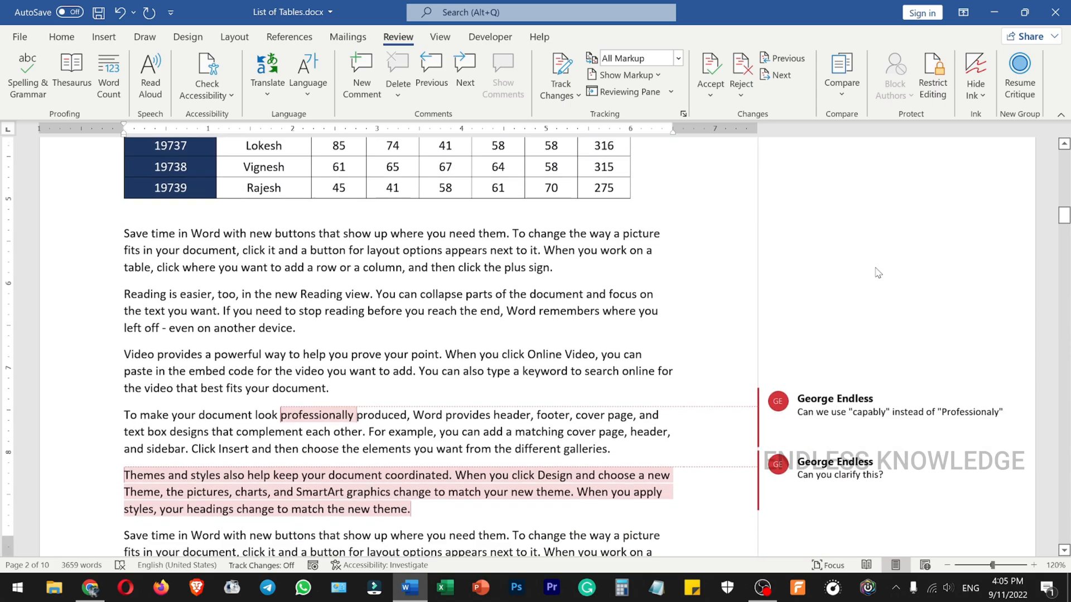
{"action": "left_click", "coordinate": [907, 289]}
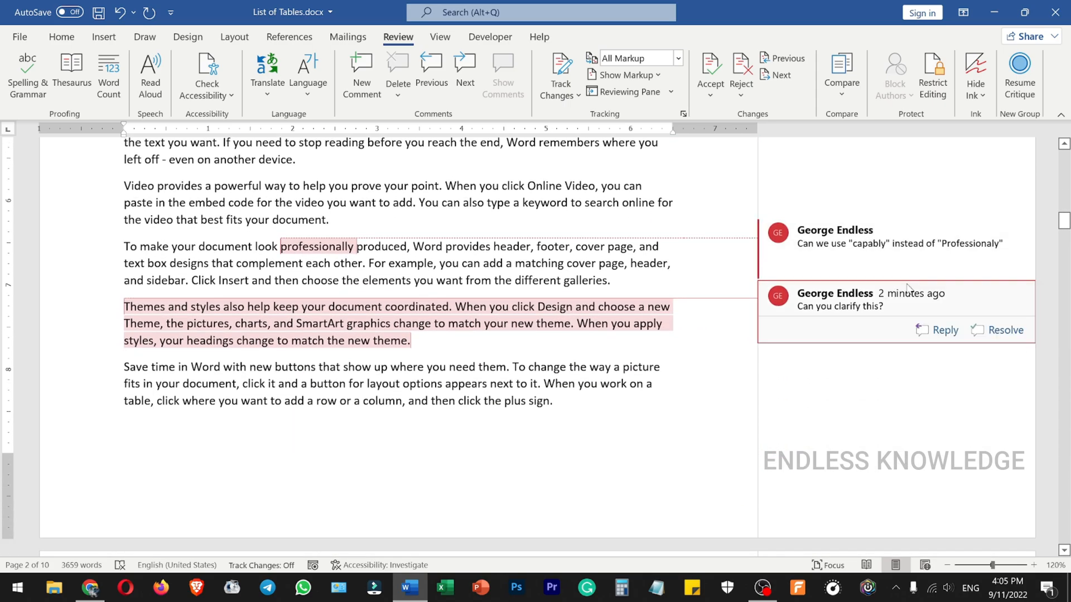
- Save and close the document, reopen List of Tables.docx from the desktop, and check its comments on page 2
{"action": "key", "text": "ctrl+s"}
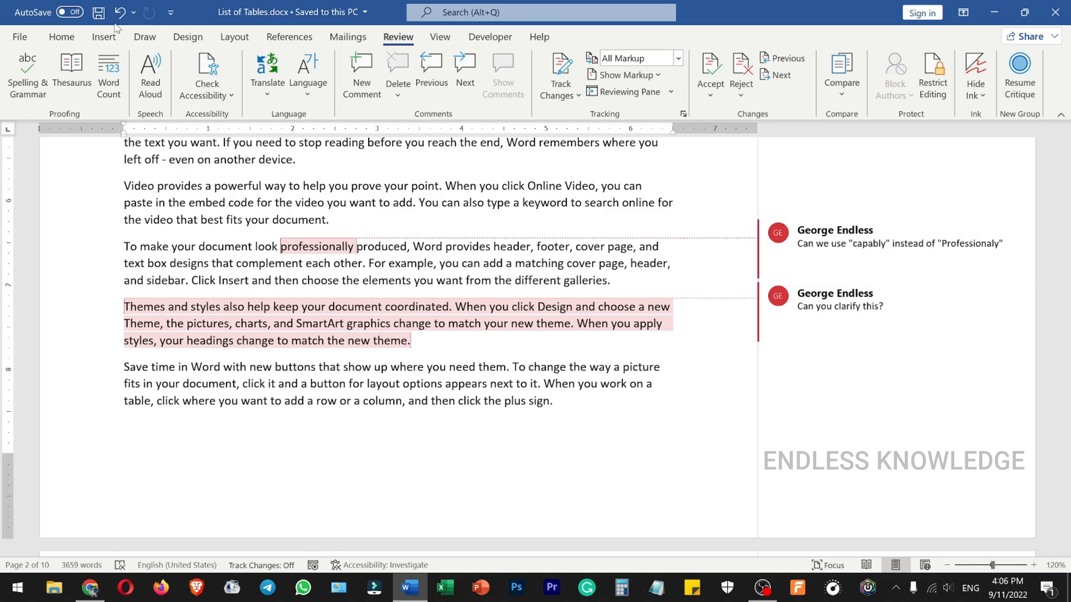
{"action": "left_click", "coordinate": [1055, 11]}
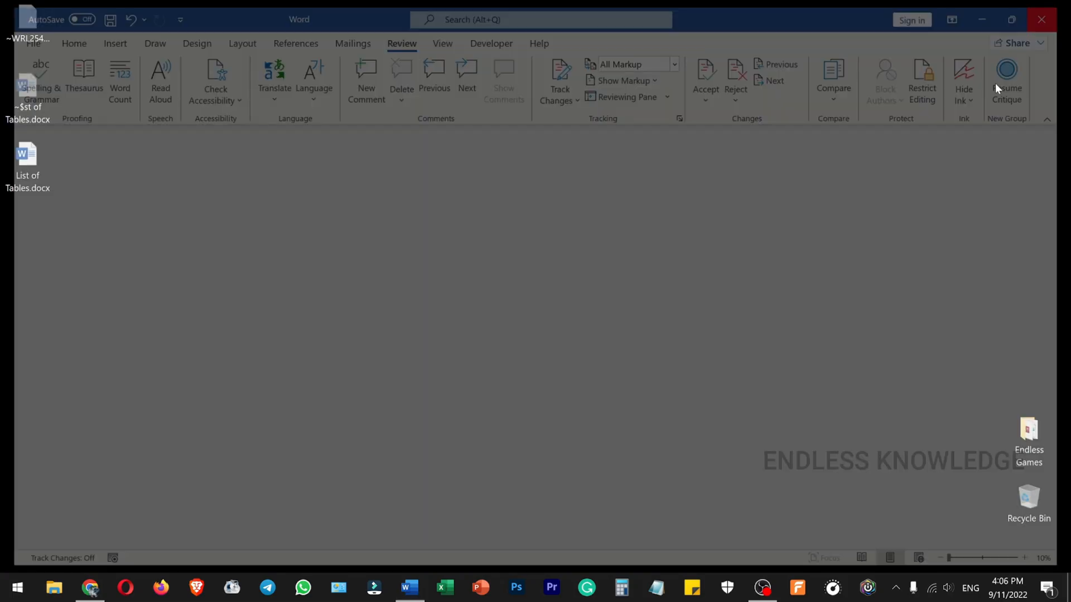
{"action": "double_click", "coordinate": [28, 159]}
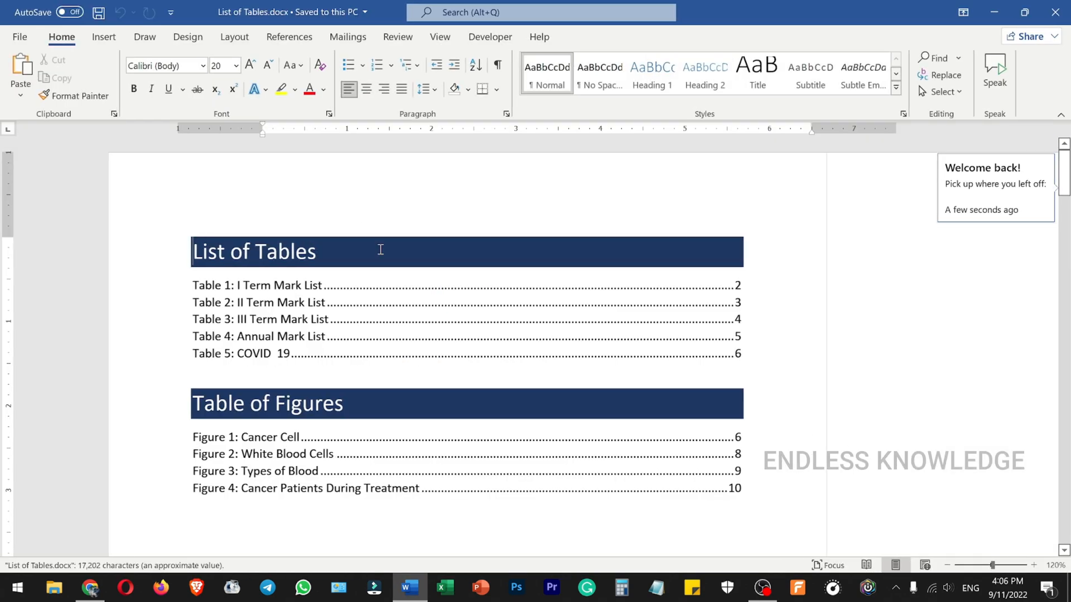
{"action": "scroll", "coordinate": [578, 255], "scroll_direction": "down", "scroll_amount": 5}
{"action": "scroll", "coordinate": [577, 255], "scroll_direction": "down", "scroll_amount": 10}
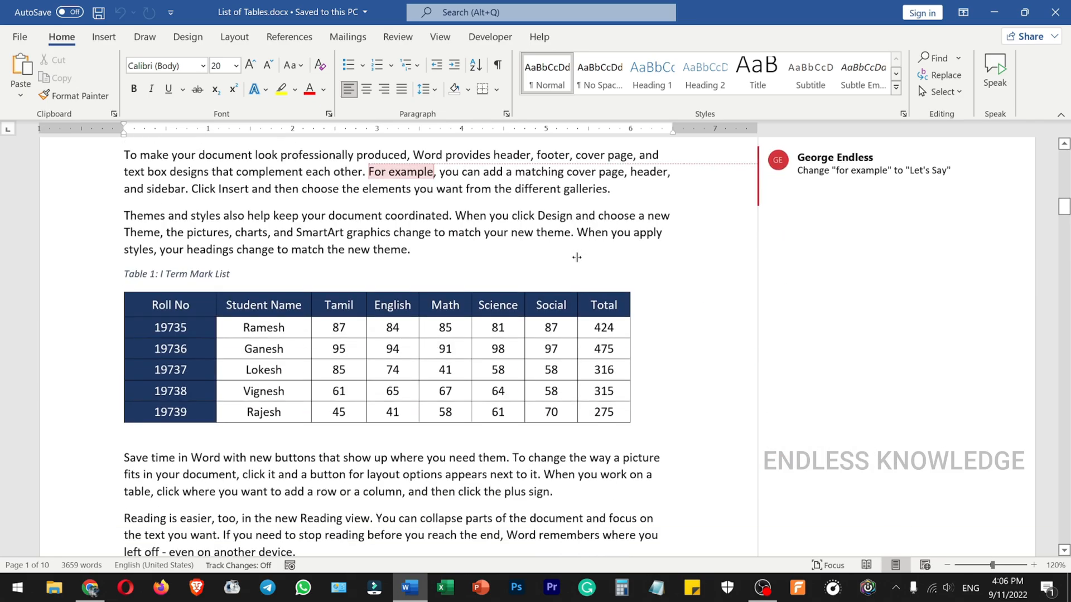
{"action": "mouse_move", "coordinate": [861, 346]}
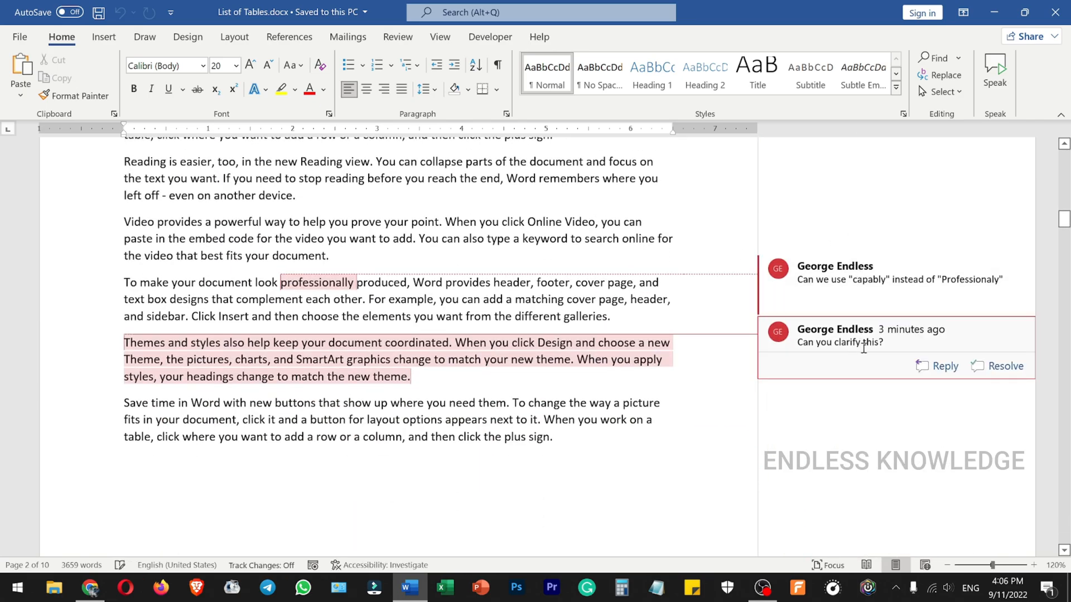
- Mark the comment on "professionally" as resolved, and reopen it
{"action": "scroll", "coordinate": [924, 365], "scroll_direction": "down", "scroll_amount": 2}
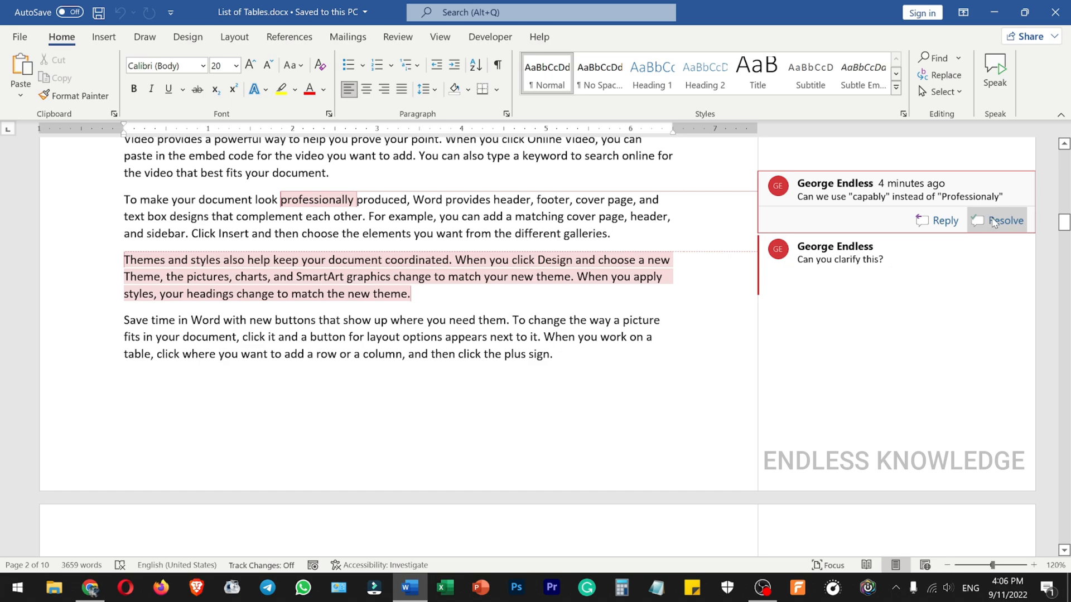
{"action": "left_click", "coordinate": [994, 222]}
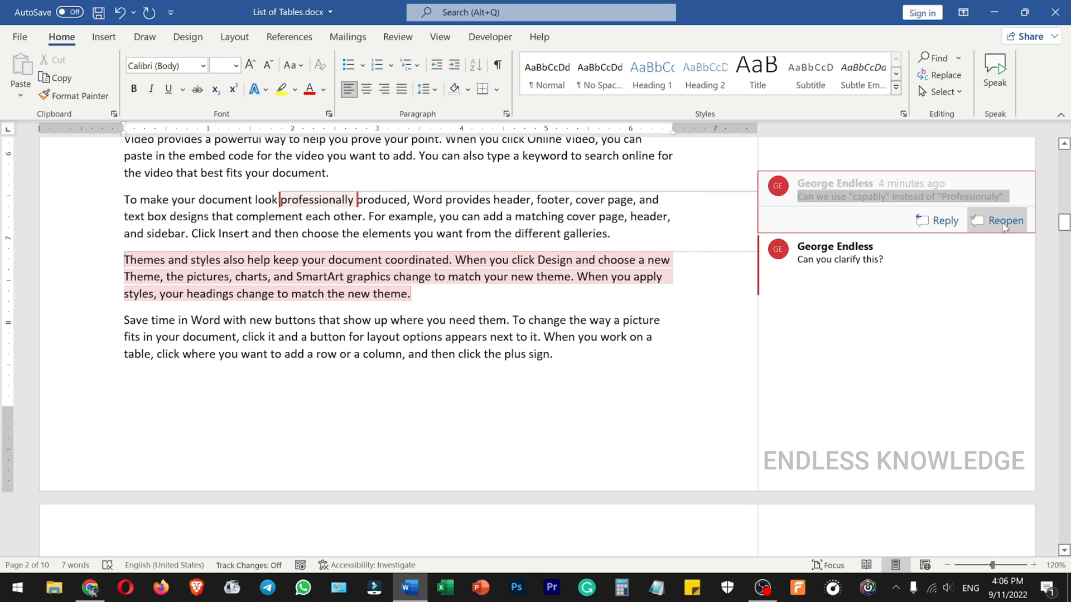
{"action": "left_click", "coordinate": [1004, 225]}
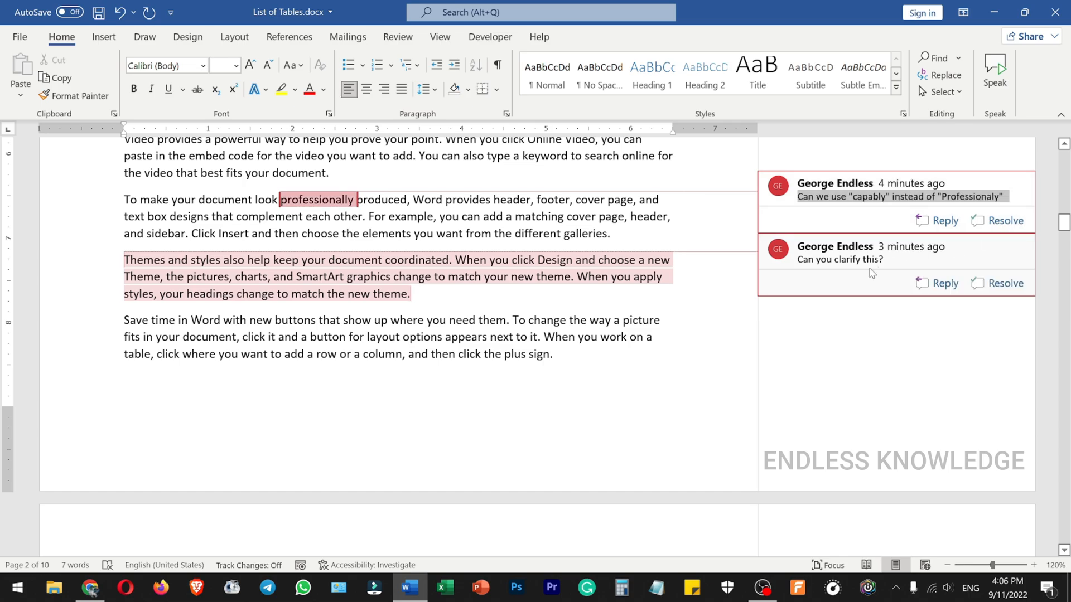
- Reply to the "Can you clarify this?" comment with "This Paragraph describes themes and styles"
{"action": "left_click", "coordinate": [644, 274]}
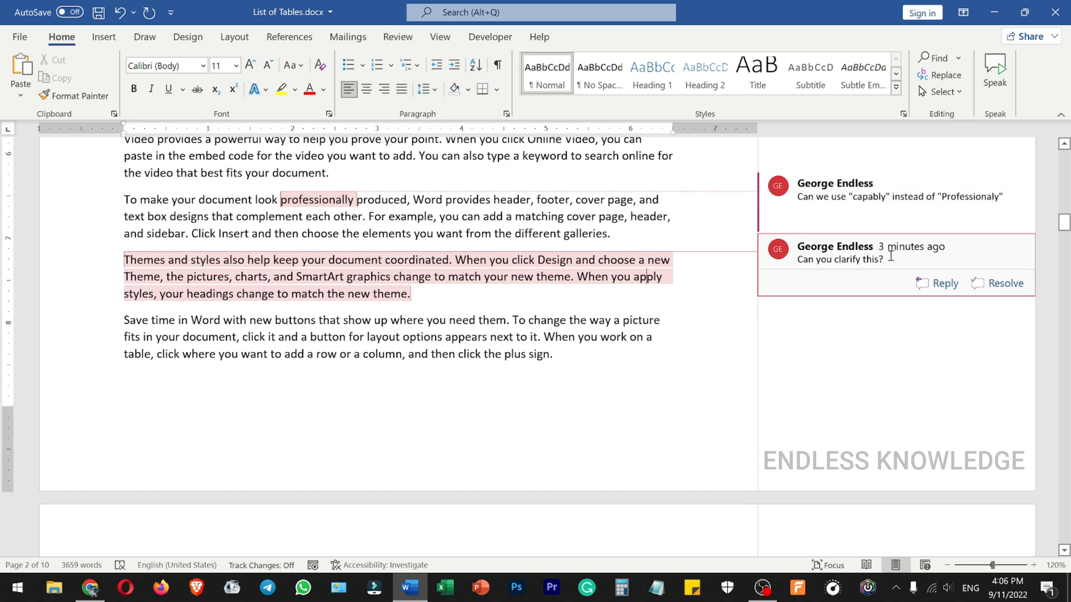
{"action": "left_click", "coordinate": [928, 284]}
{"action": "scroll", "coordinate": [829, 170], "scroll_direction": "down", "scroll_amount": 2}
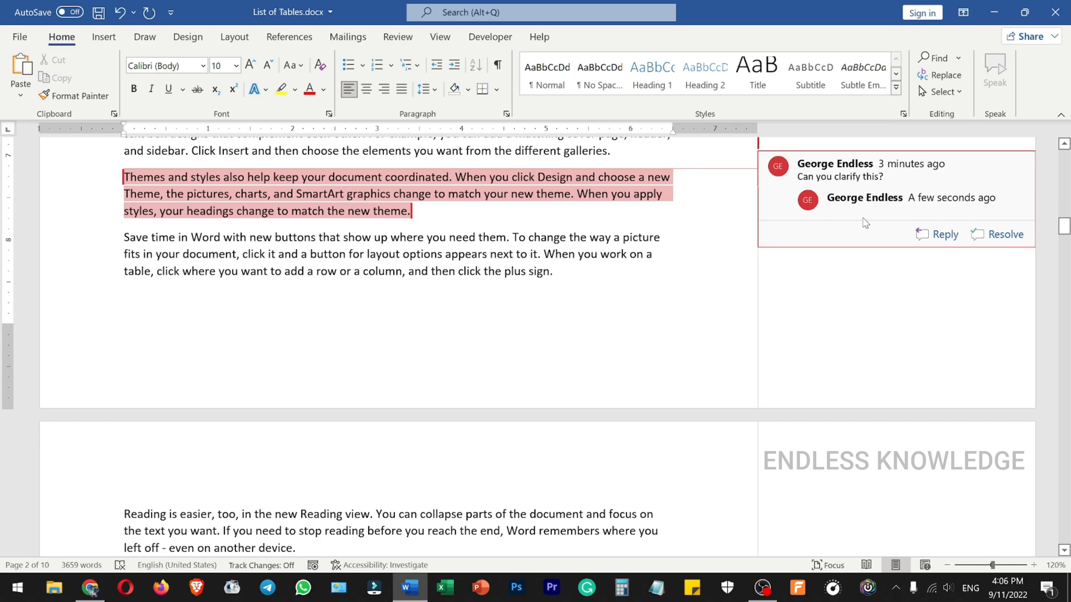
{"action": "type", "text": "This "}
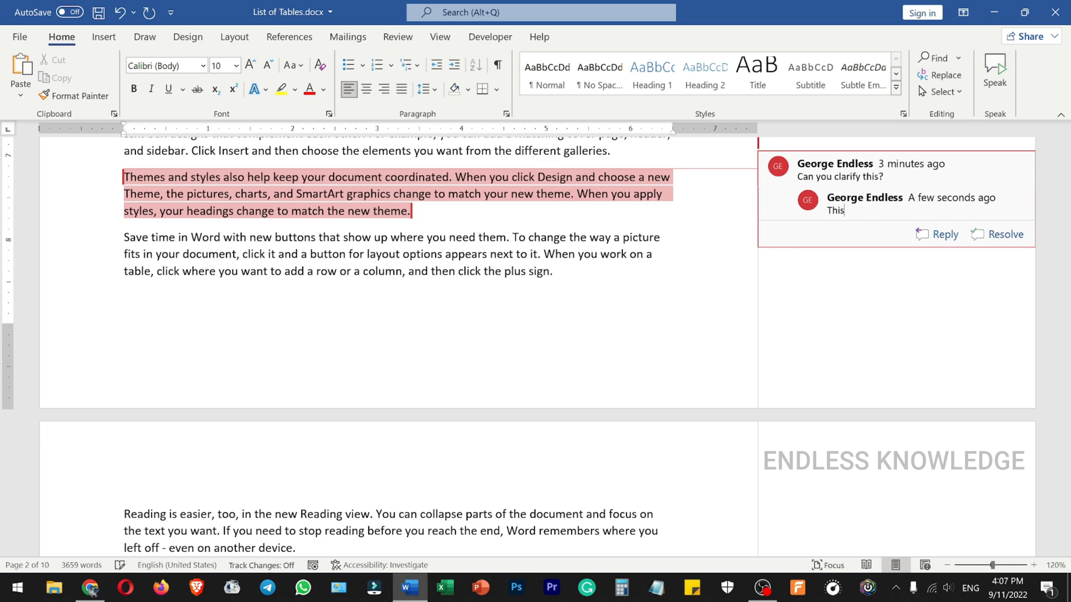
{"action": "type", "text": "Paragraph describes themes and styles"}
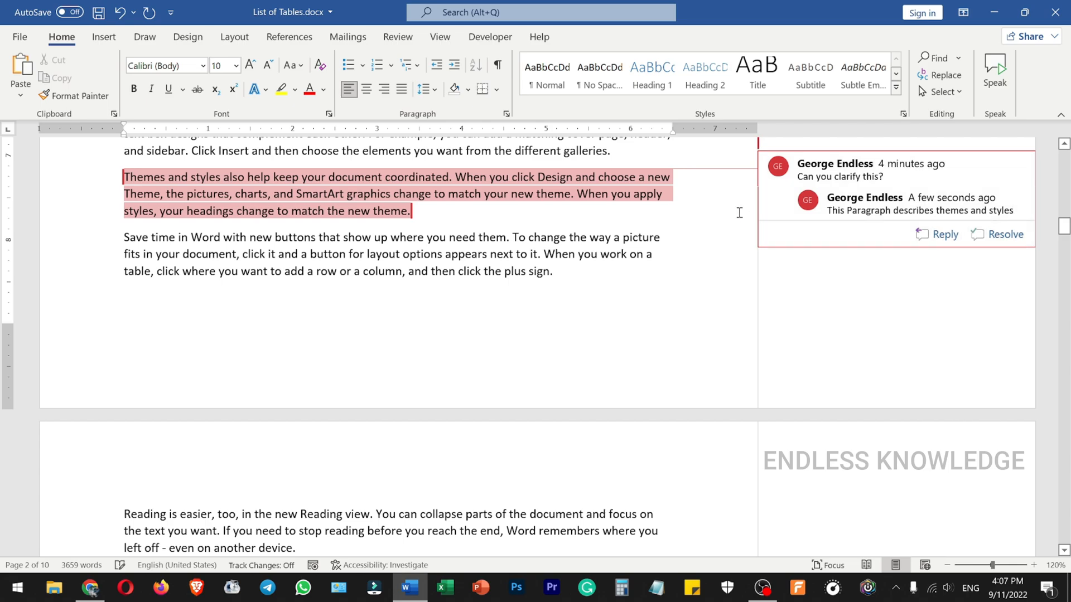
{"action": "left_click", "coordinate": [674, 217]}
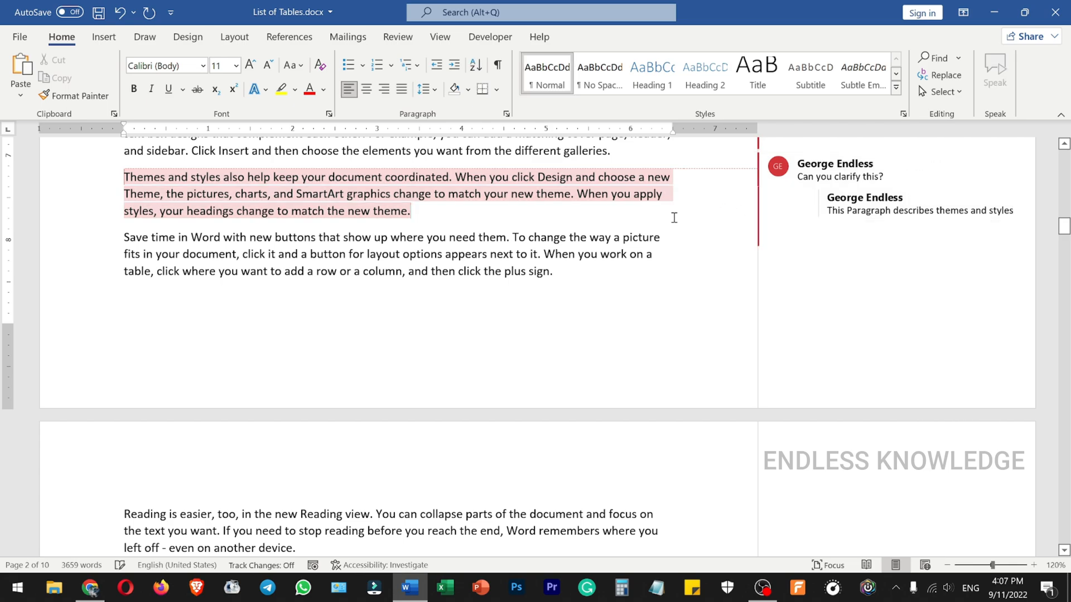
- Delete the comment attached to "For example" in the paragraph above Table 1
{"action": "scroll", "coordinate": [744, 324], "scroll_direction": "up", "scroll_amount": 2}
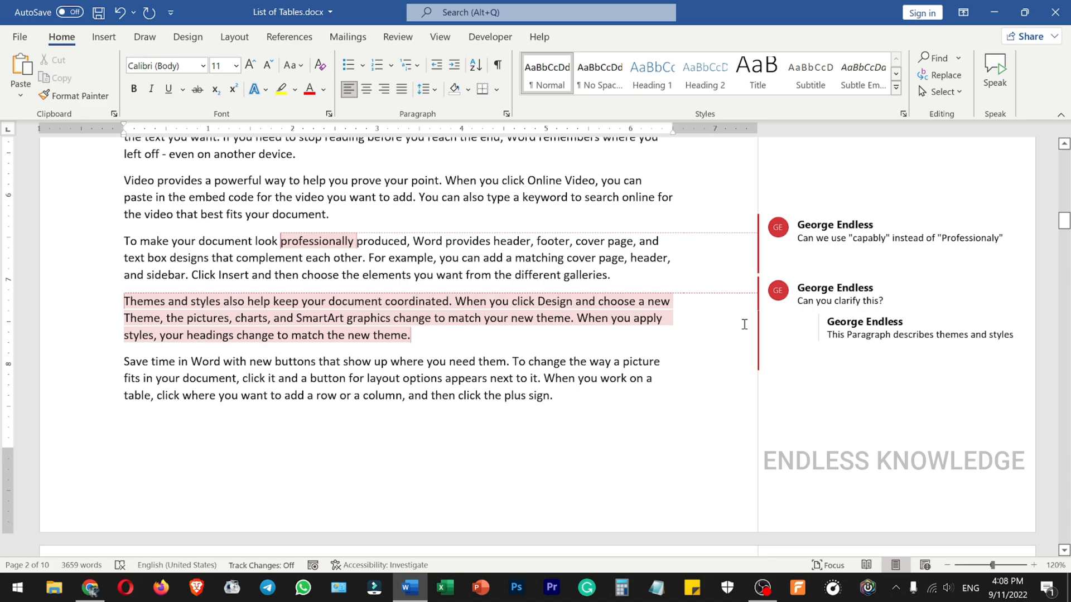
{"action": "scroll", "coordinate": [744, 325], "scroll_direction": "up", "scroll_amount": 8}
{"action": "left_click", "coordinate": [763, 304]}
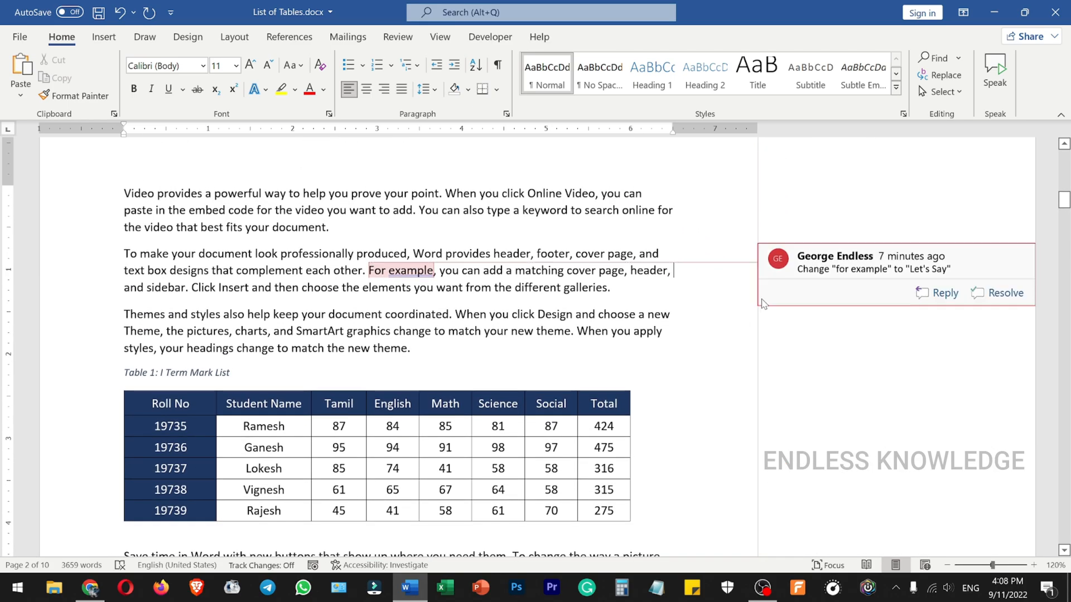
{"action": "triple_click", "coordinate": [865, 268]}
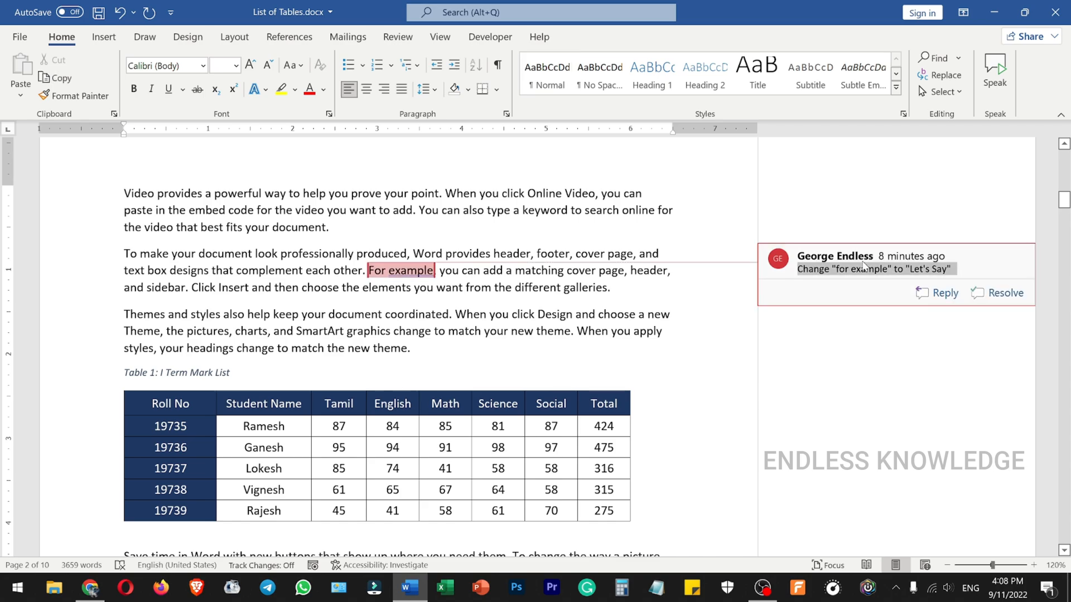
{"action": "left_click", "coordinate": [398, 36]}
{"action": "left_click", "coordinate": [408, 74]}
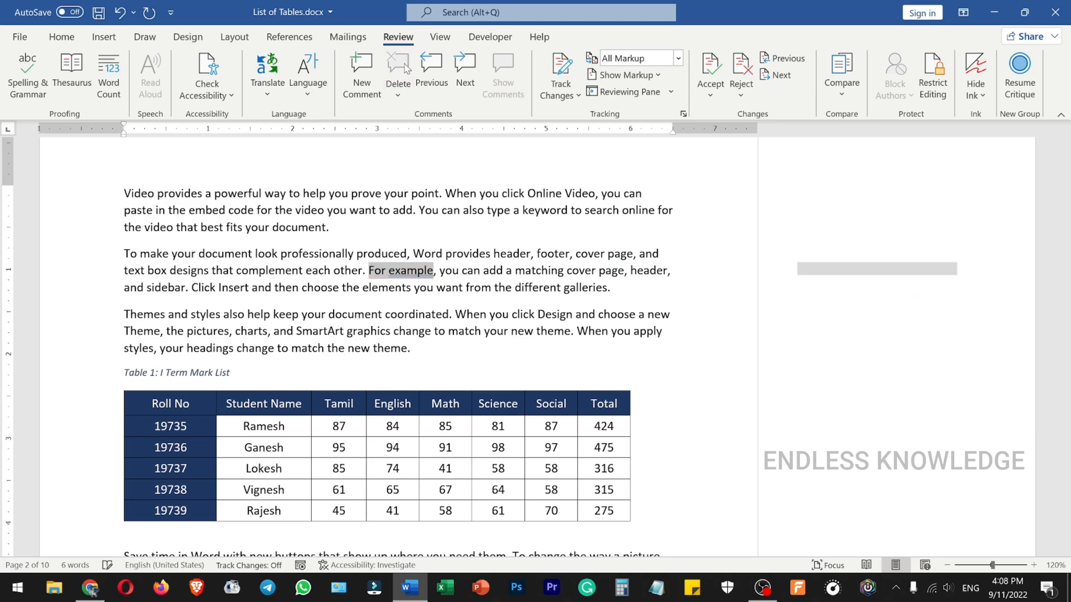
- View the deletion options for the comment on "professionally", and review the list of all comments in the Reviewing Pane
{"action": "scroll", "coordinate": [471, 240], "scroll_direction": "down", "scroll_amount": 8}
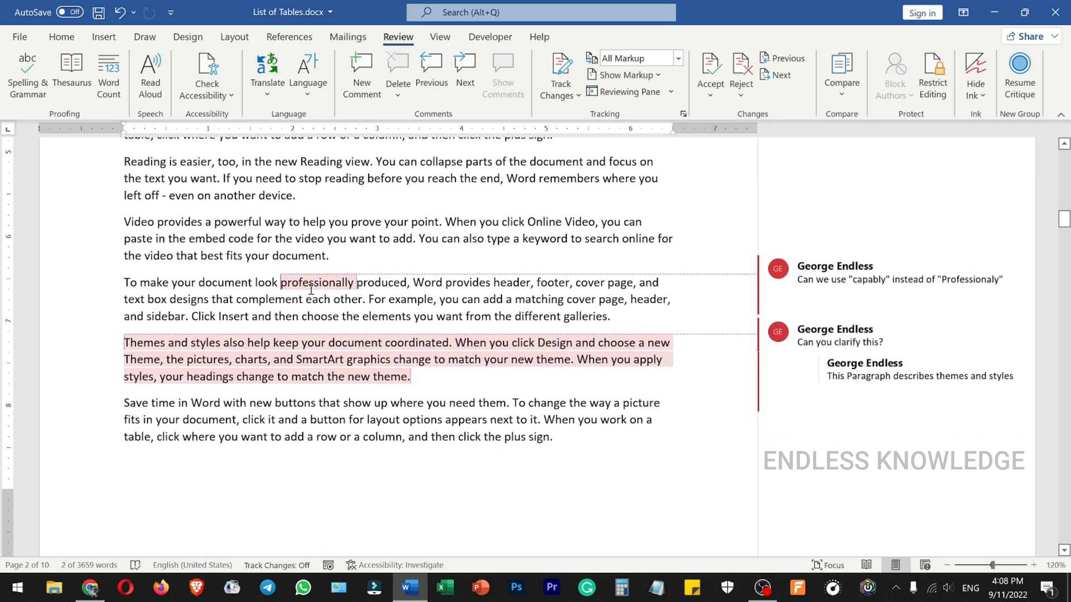
{"action": "double_click", "coordinate": [313, 286]}
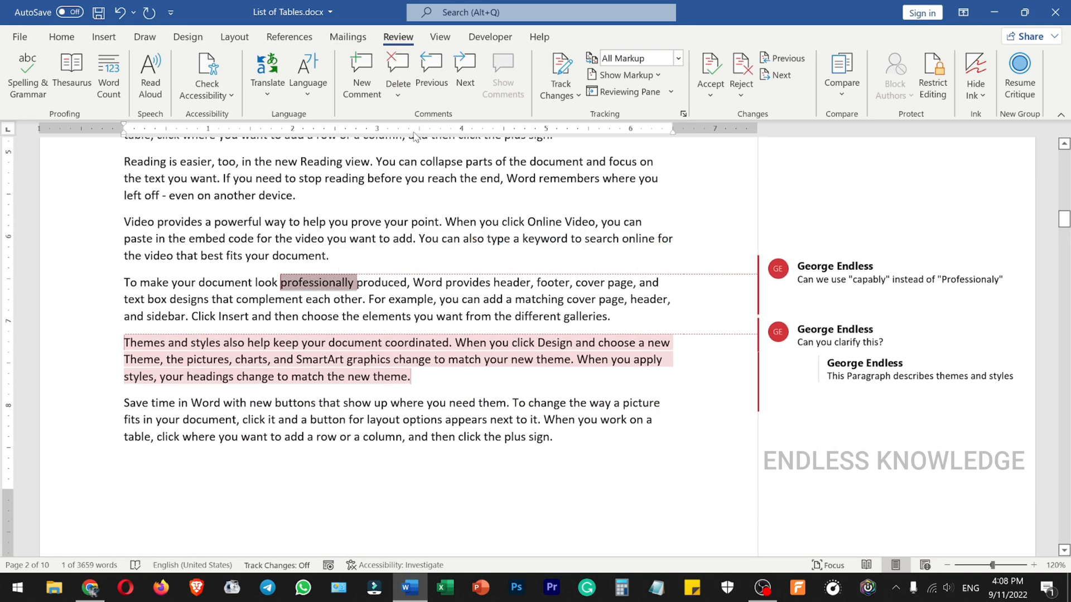
{"action": "left_click", "coordinate": [407, 97]}
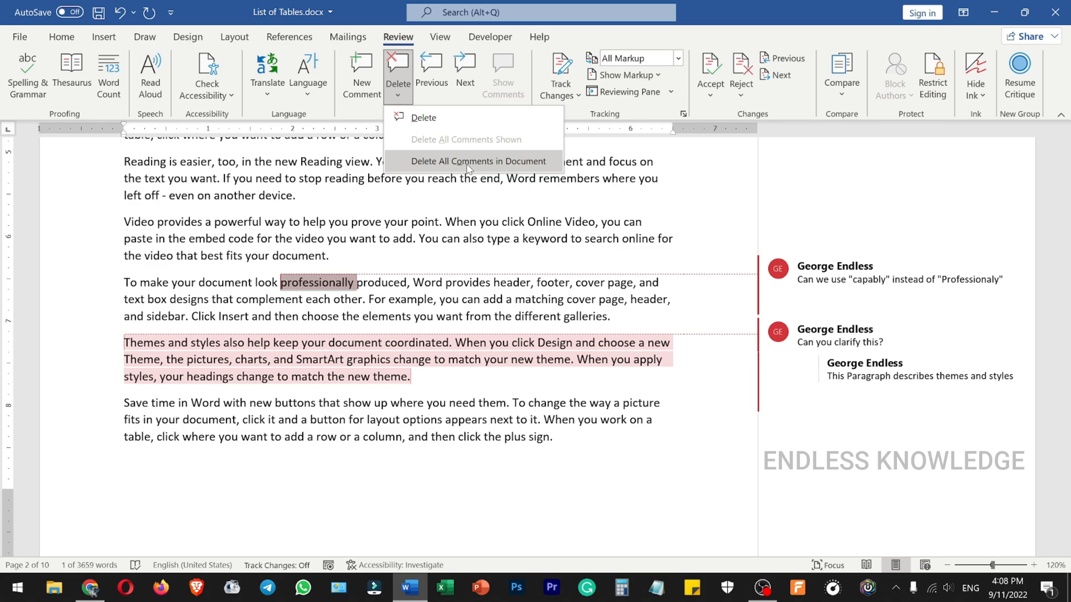
{"action": "left_click", "coordinate": [509, 221]}
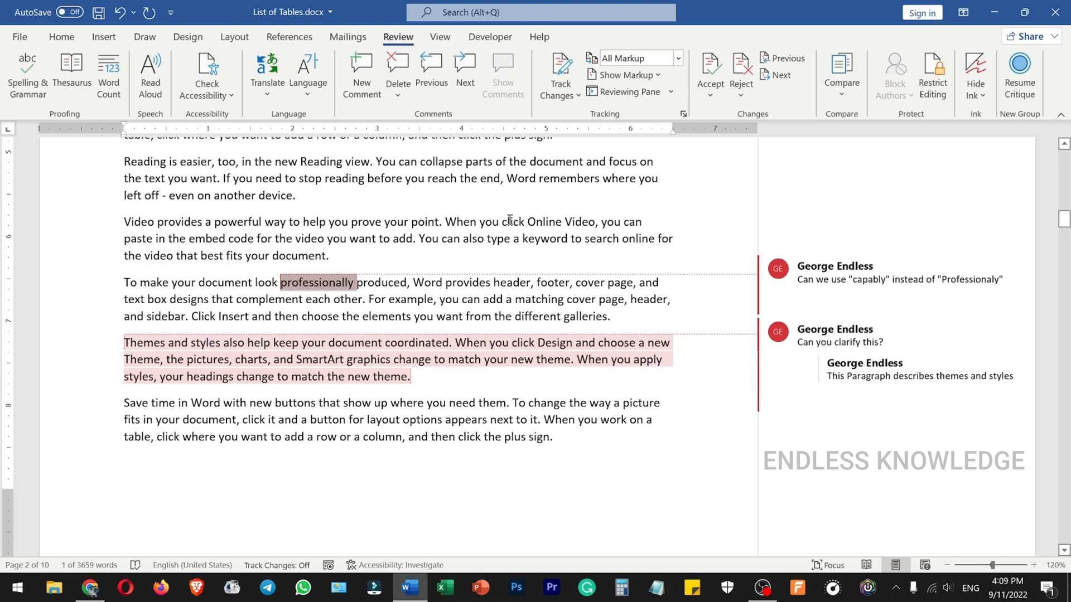
{"action": "left_click", "coordinate": [627, 93]}
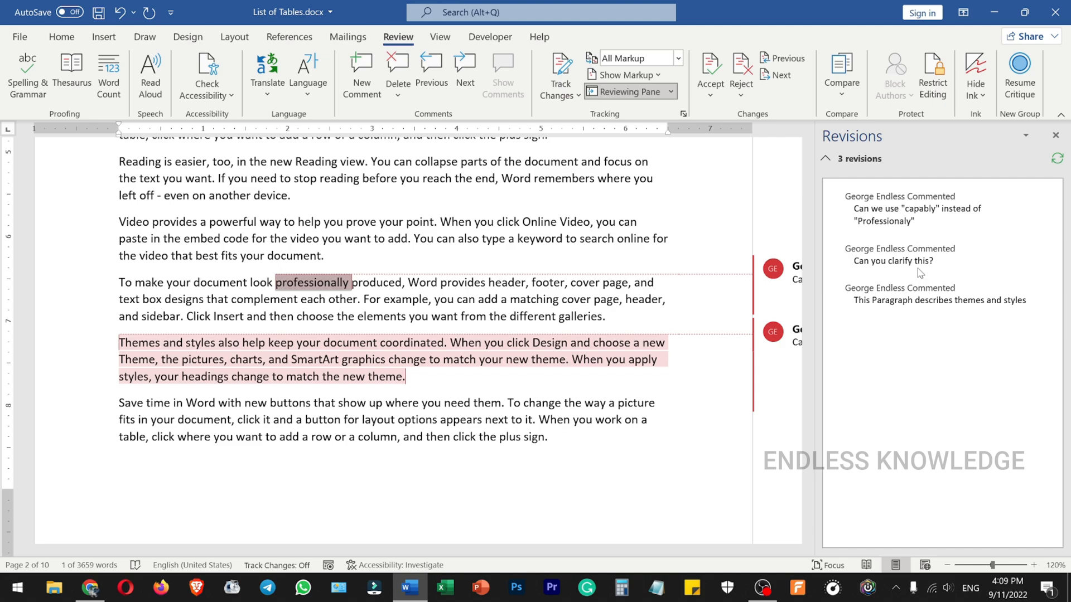
{"action": "left_click", "coordinate": [1055, 134]}
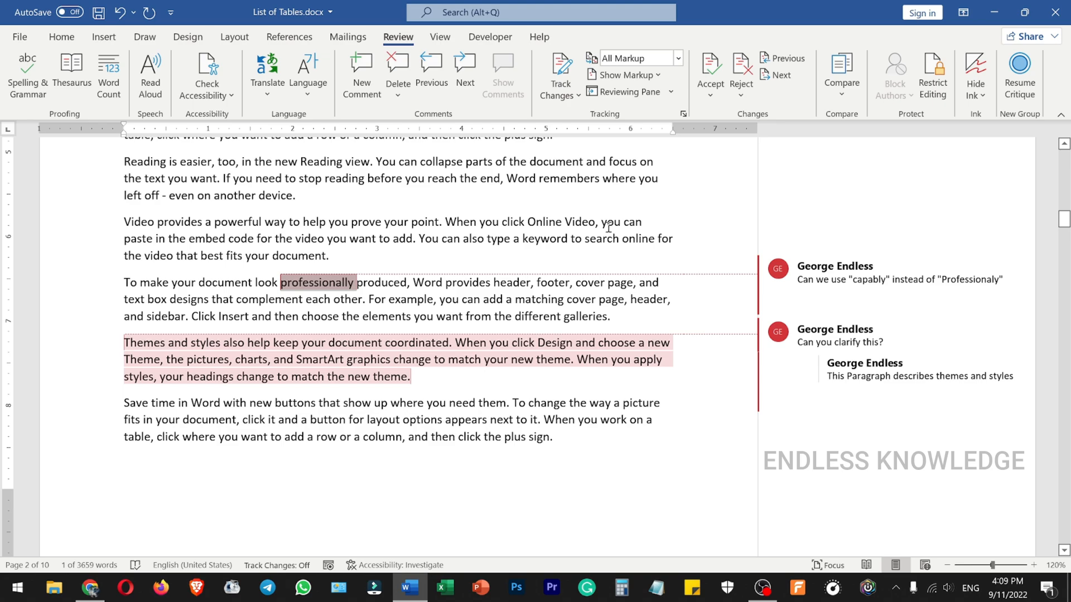
- Turn off Print Markup in the print settings to preview the pages without comments, and turn it back on
{"action": "key", "text": "ctrl+p"}
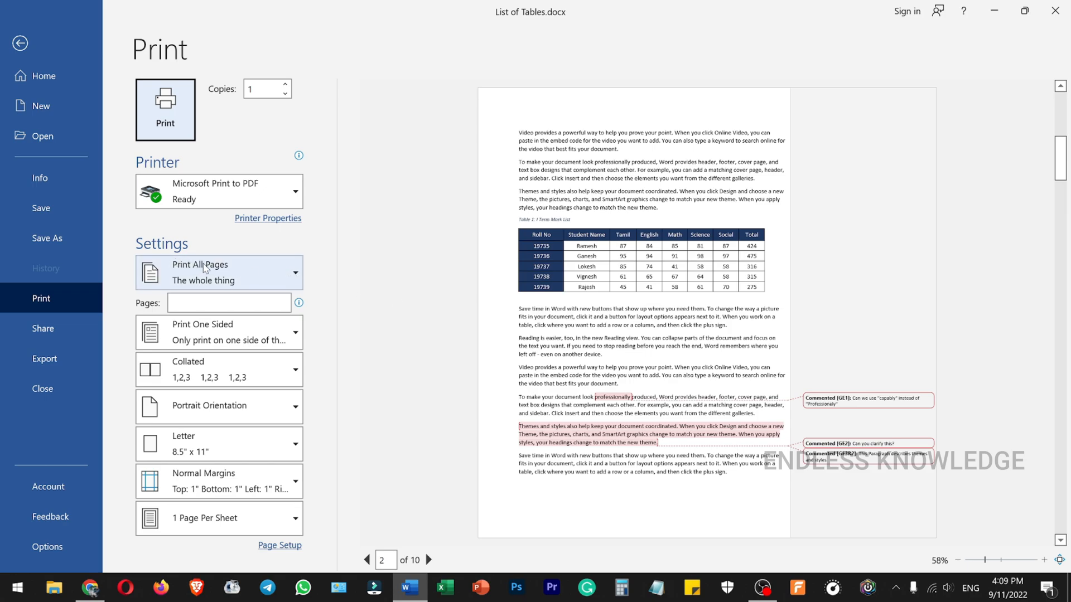
{"action": "left_click", "coordinate": [284, 278]}
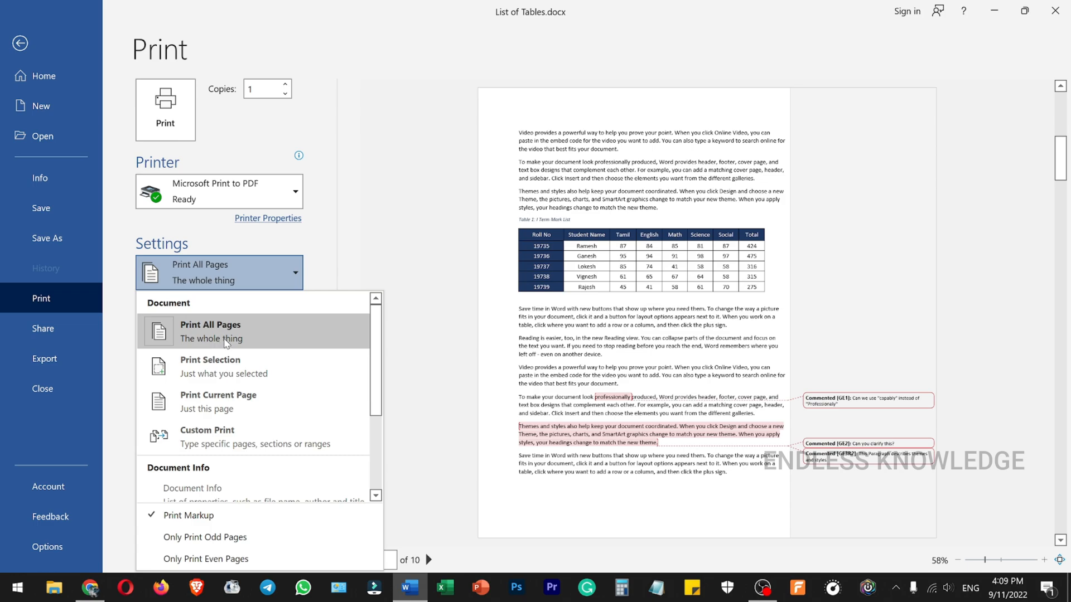
{"action": "left_click", "coordinate": [188, 516]}
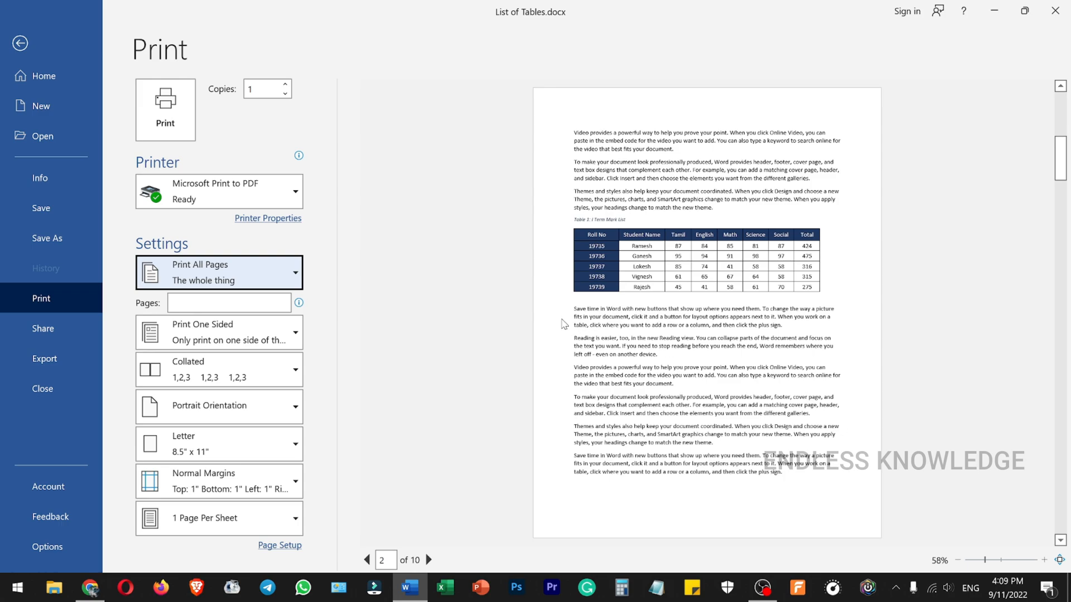
{"action": "left_click", "coordinate": [296, 271]}
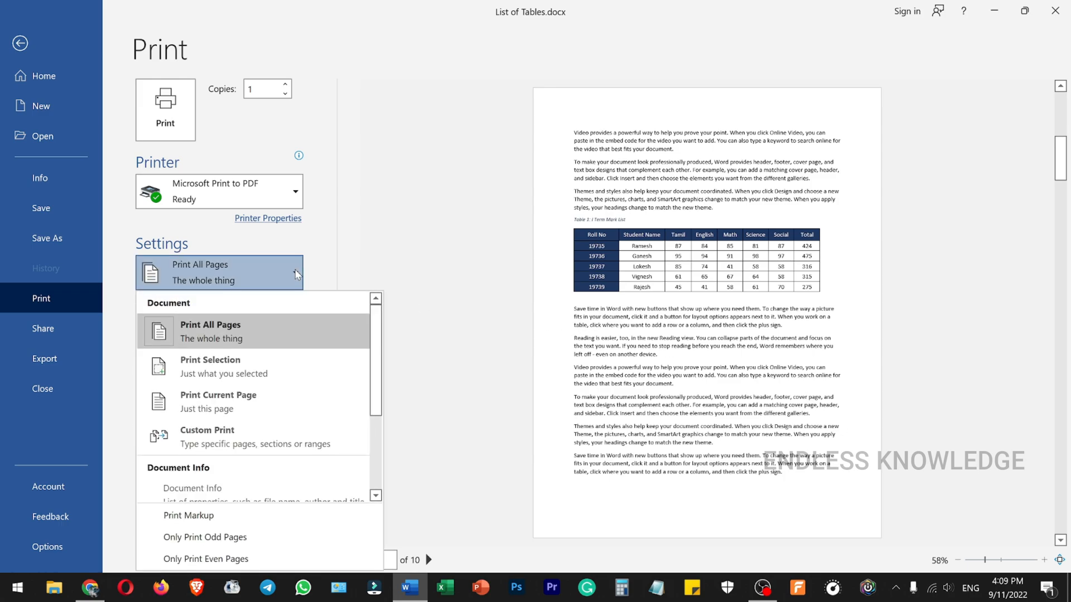
{"action": "left_click", "coordinate": [214, 515]}
{"action": "key", "text": "Escape"}
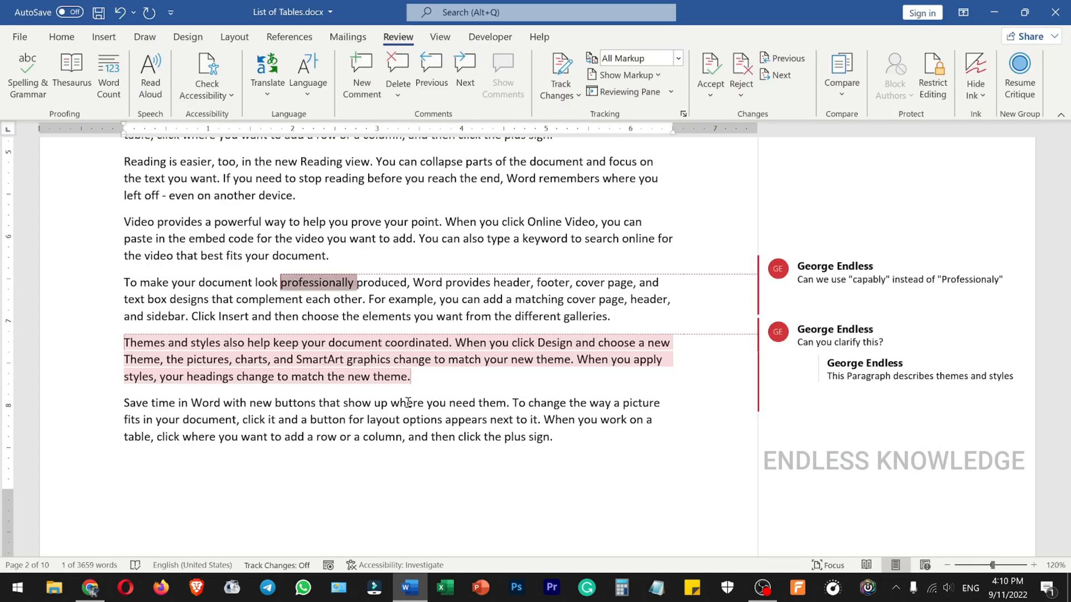